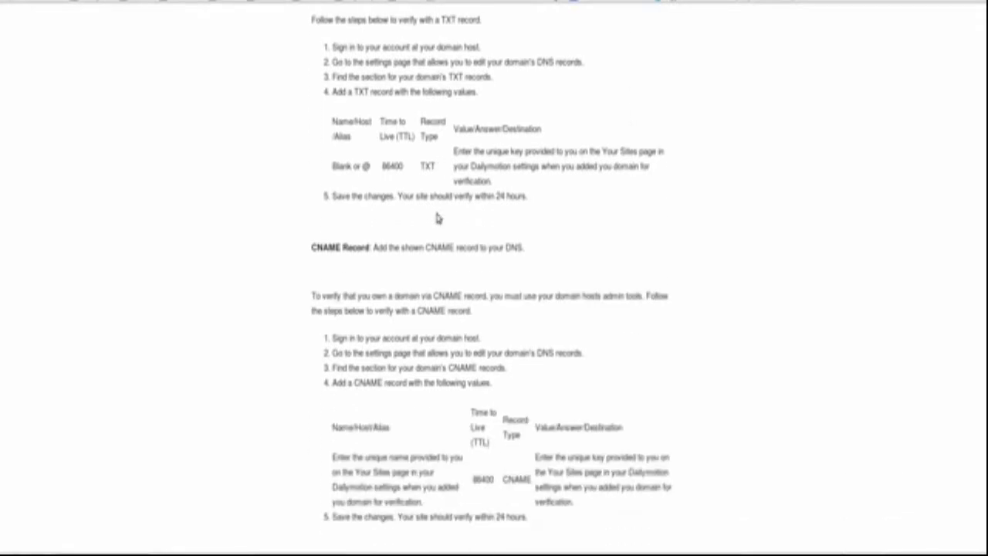
- Review the help article's instructions for verifying a domain by TXT record, CNAME record, meta tag and HTML file
scroll(436, 219, "down", 2)
scroll(529, 269, "down", 2)
scroll(529, 268, "down", 7)
scroll(528, 268, "down", 5)
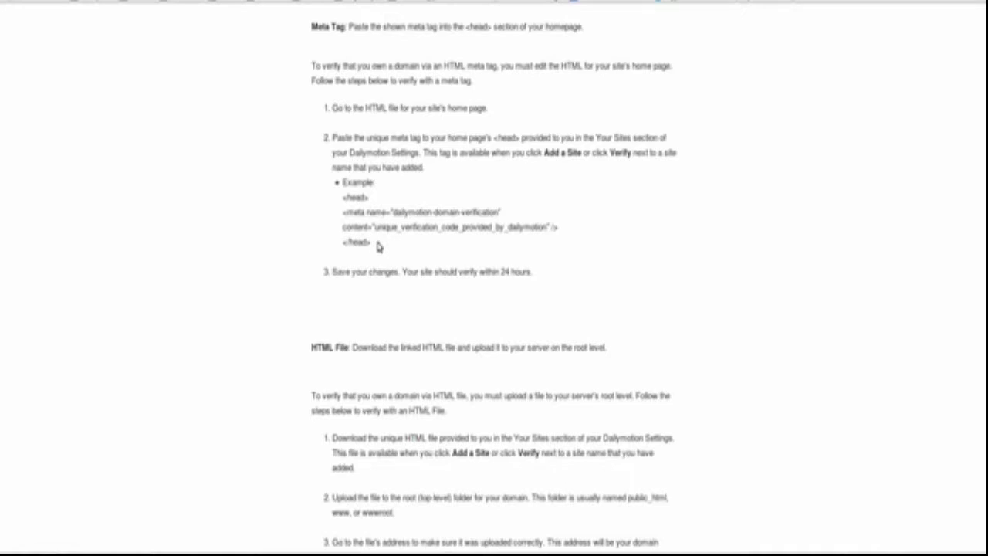
left_click_drag(379, 245, 330, 196)
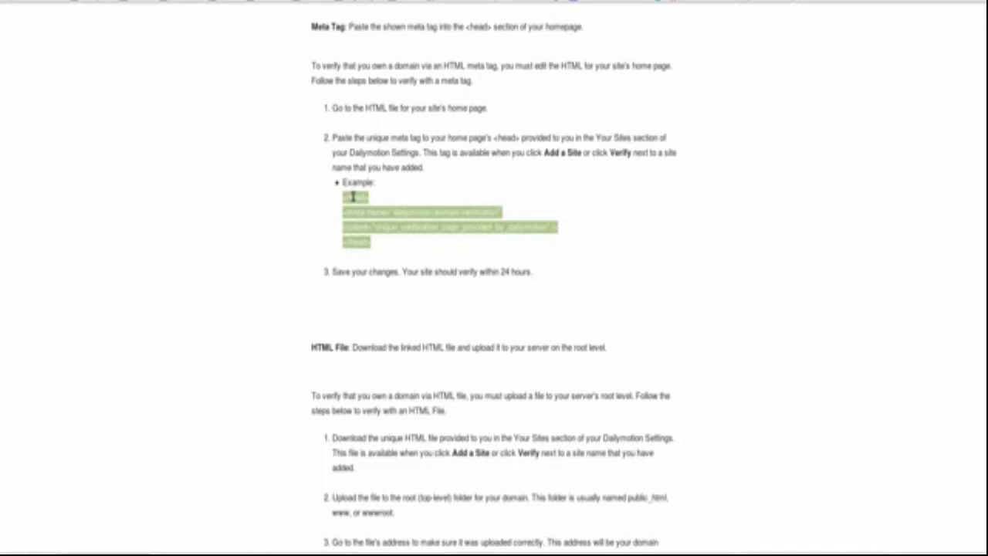
left_click(395, 217)
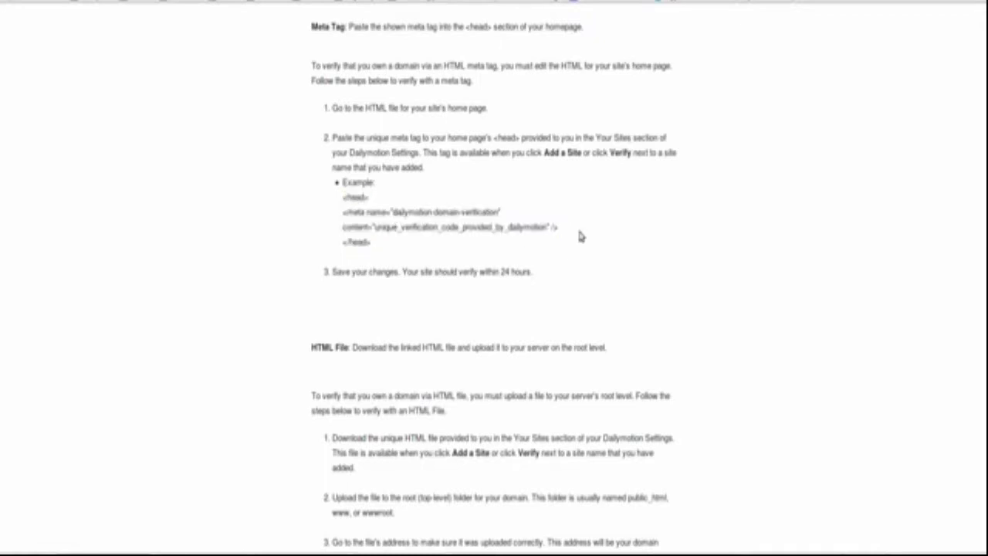
scroll(483, 271, "down", 3)
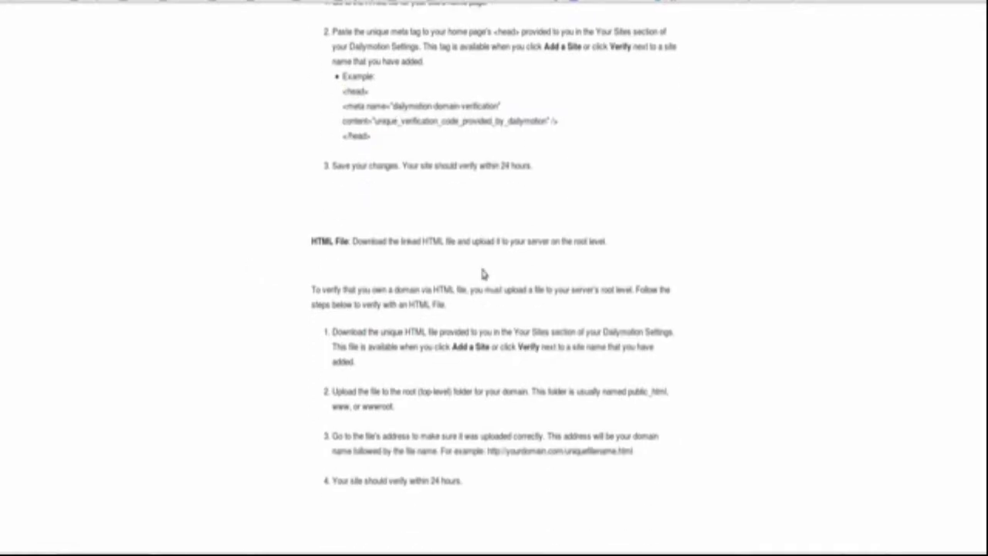
scroll(337, 247, "down", 2)
left_click_drag(349, 170, 289, 177)
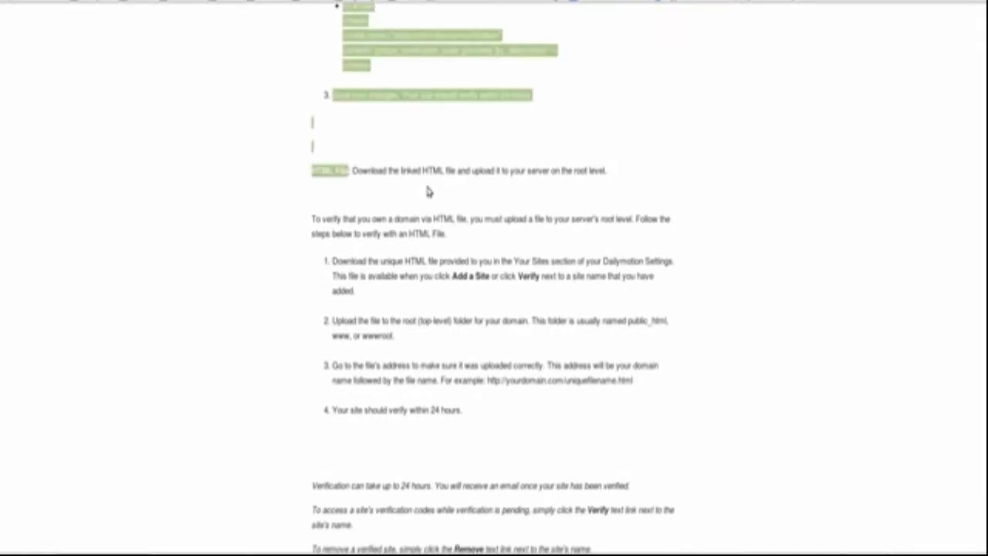
left_click(430, 192)
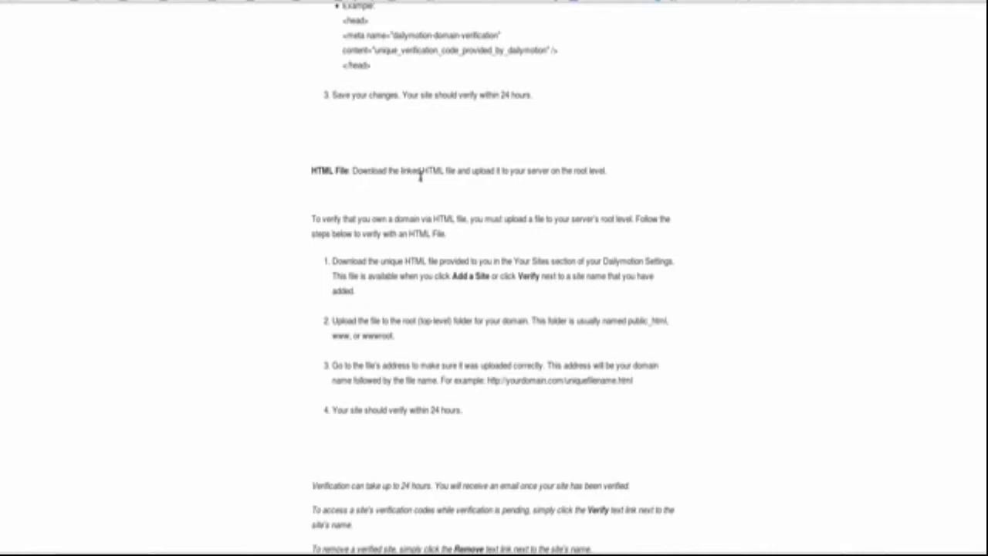
left_click_drag(446, 168, 391, 168)
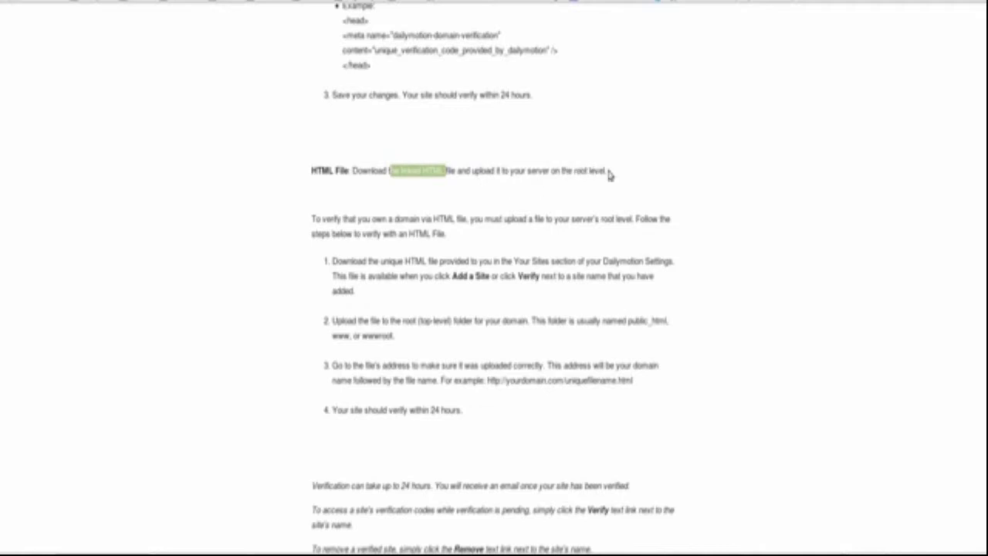
scroll(464, 181, "down", 1)
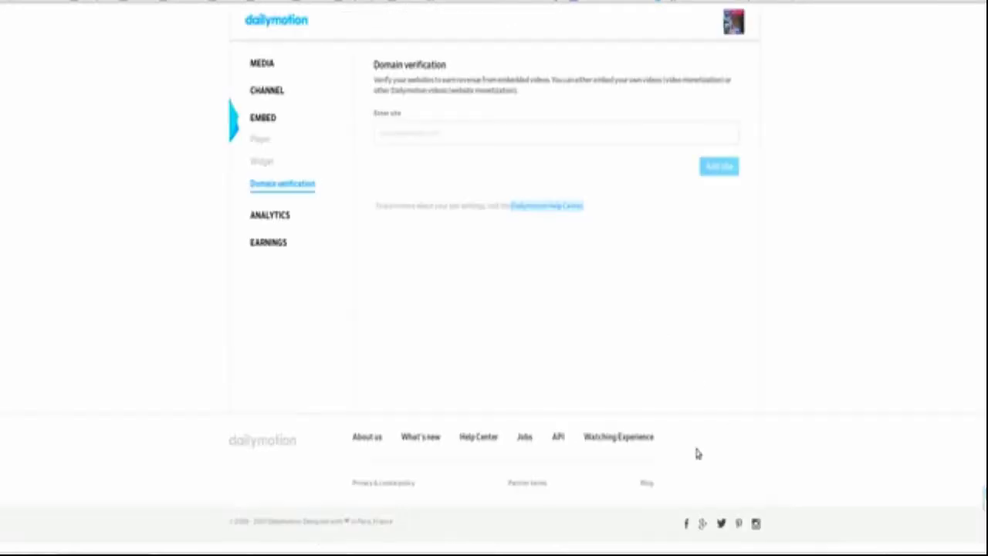
- Paste the site address for domain verification, trim it to ecosdelmilenio.com, and add the site
left_click(419, 126)
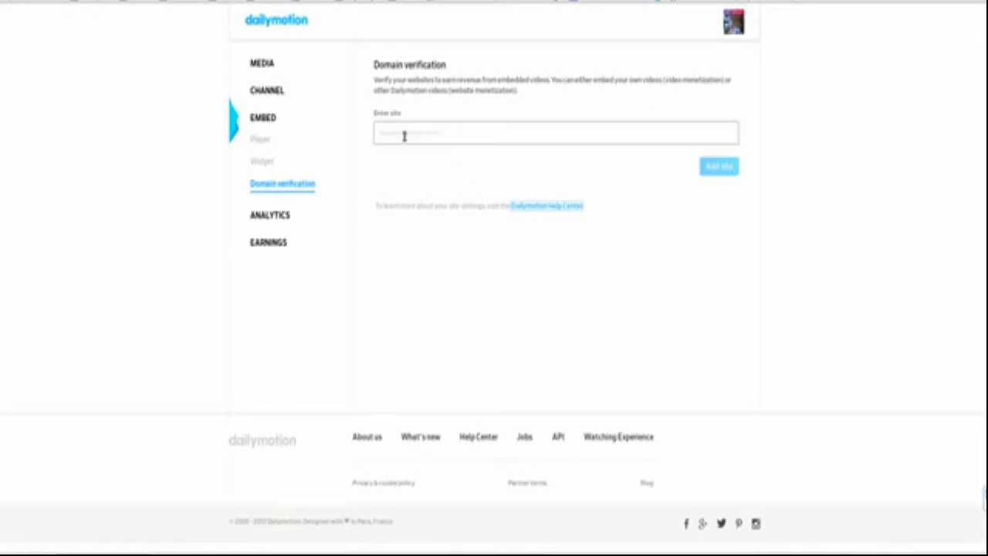
right_click(466, 132)
left_click(495, 180)
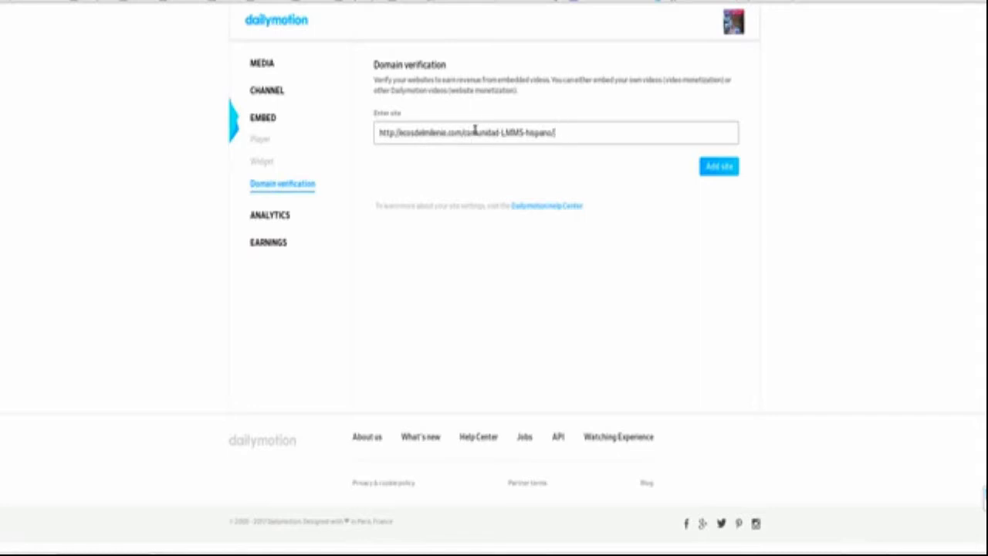
left_click_drag(554, 133, 464, 133)
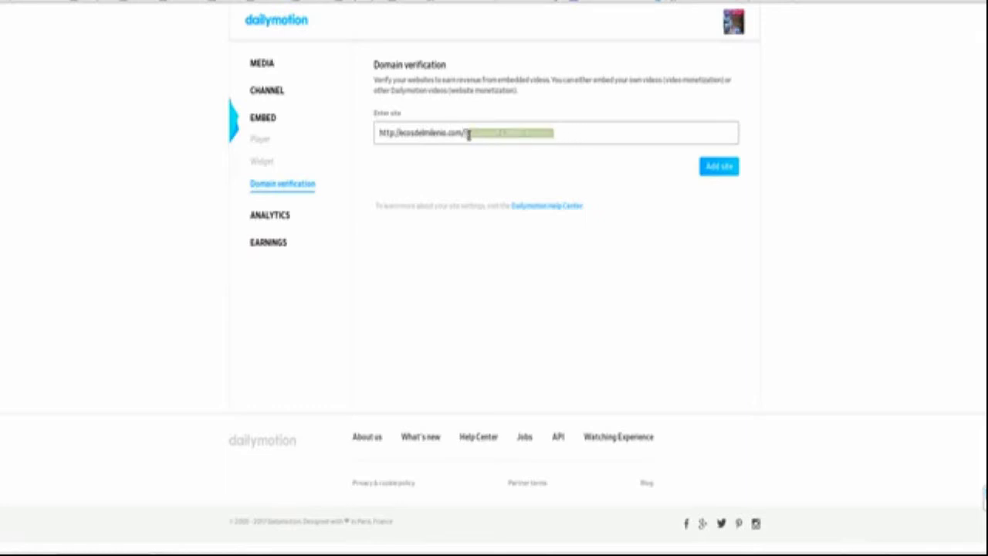
key("BackSpace")
key("BackSpace")
left_click(401, 133)
left_click_drag(401, 132, 348, 133)
key("BackSpace")
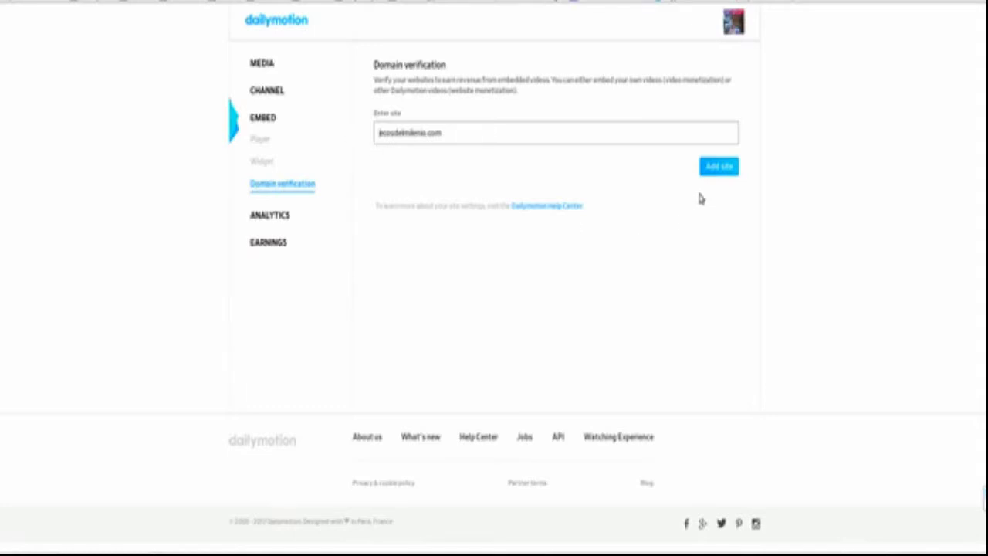
left_click(713, 171)
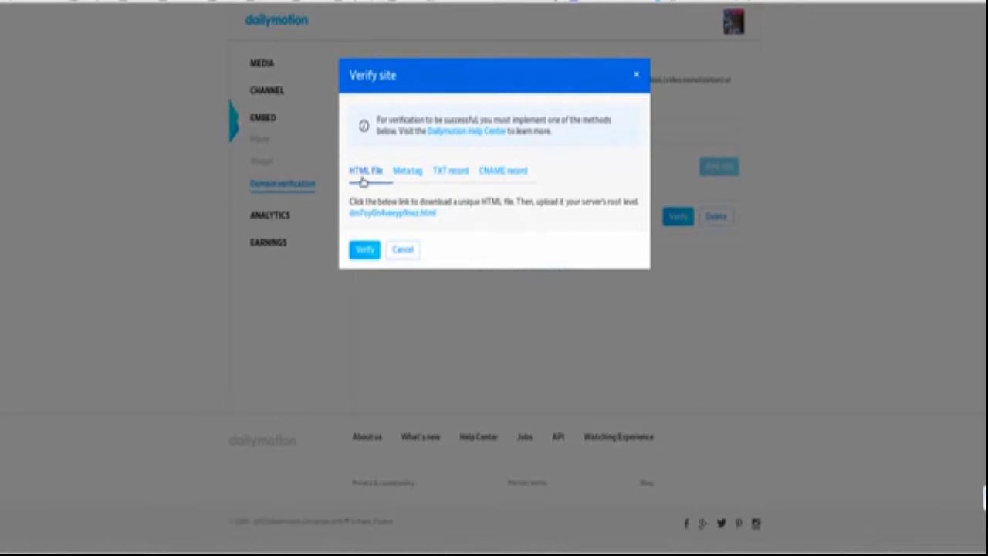
- Compare the HTML file, meta tag, TXT record and CNAME record methods offered for verifying the site
left_click(417, 173)
left_click(446, 170)
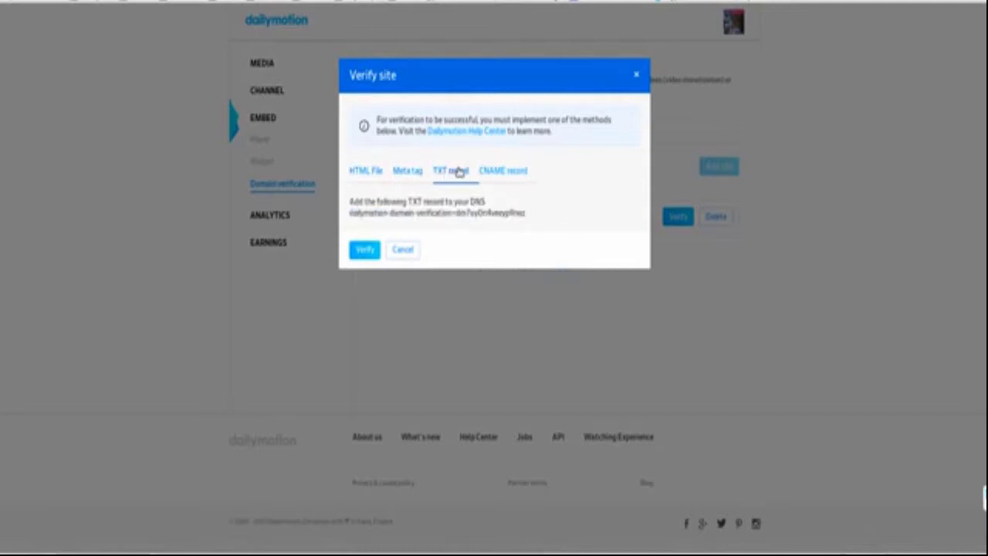
left_click(500, 175)
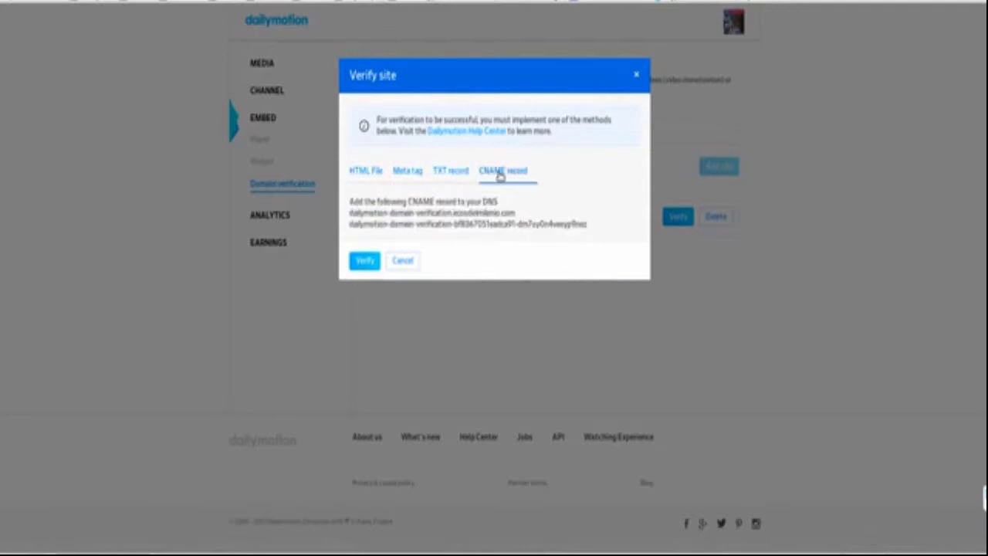
left_click(376, 173)
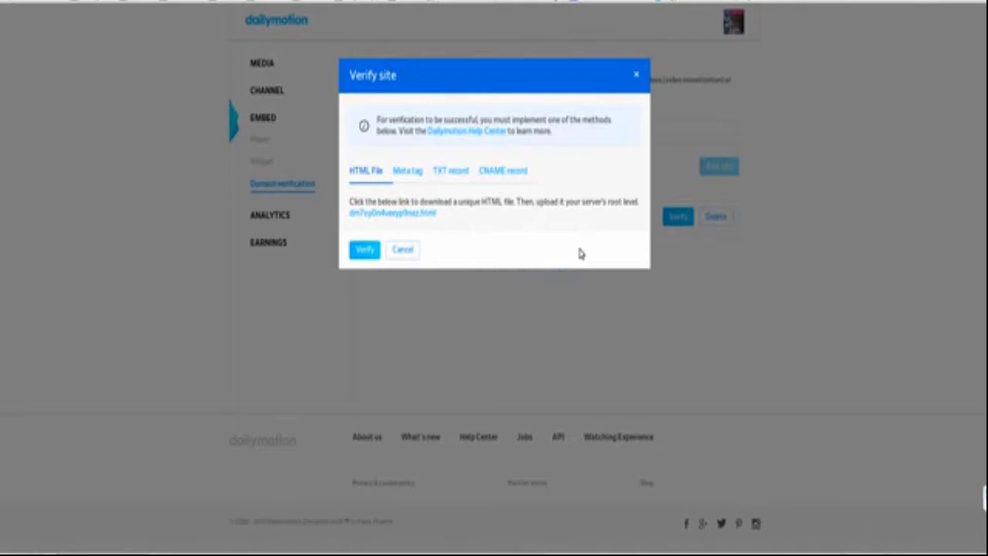
left_click(407, 172)
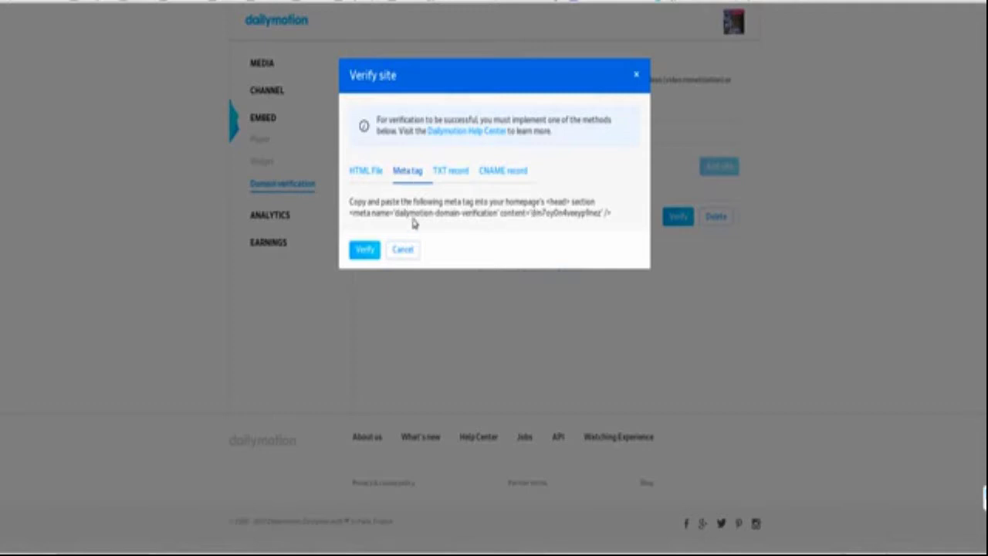
left_click(378, 174)
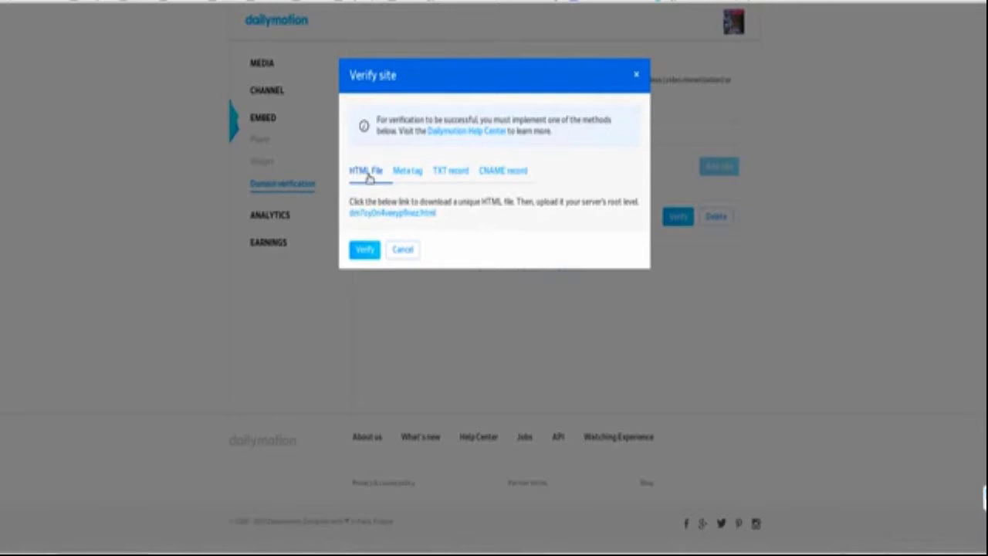
left_click(409, 173)
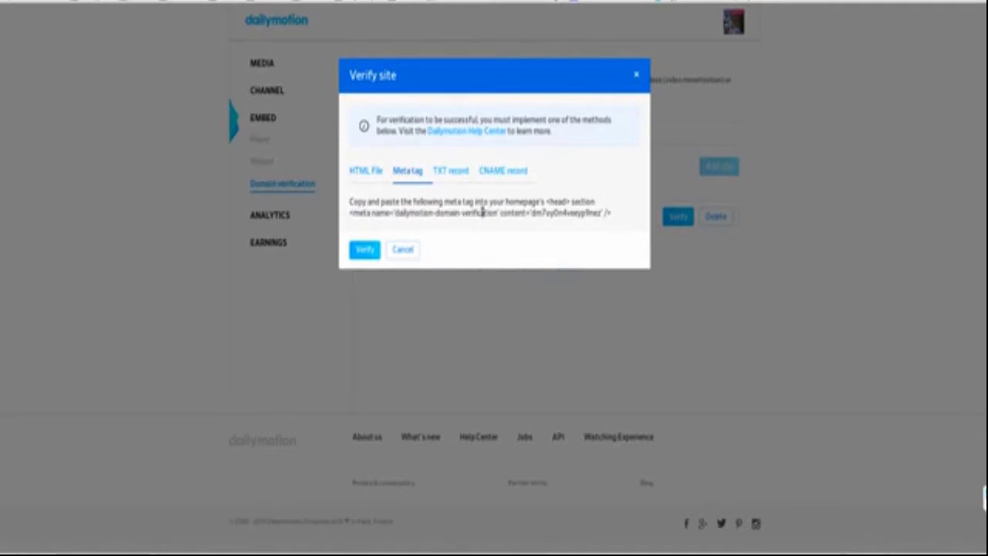
scroll(541, 199, "down", 1)
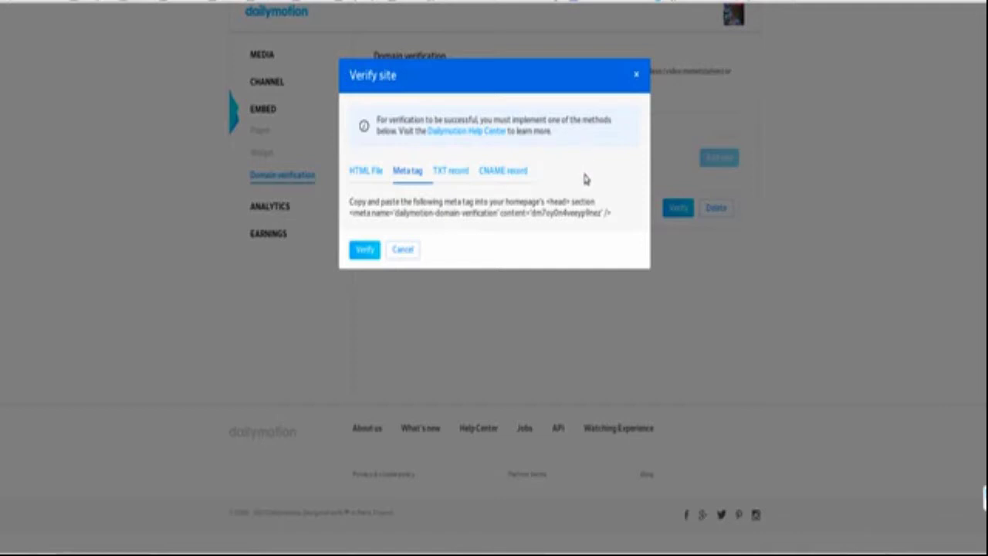
- Download the unique HTML verification file and save it in the temp folder on the Desktop
left_click(360, 171)
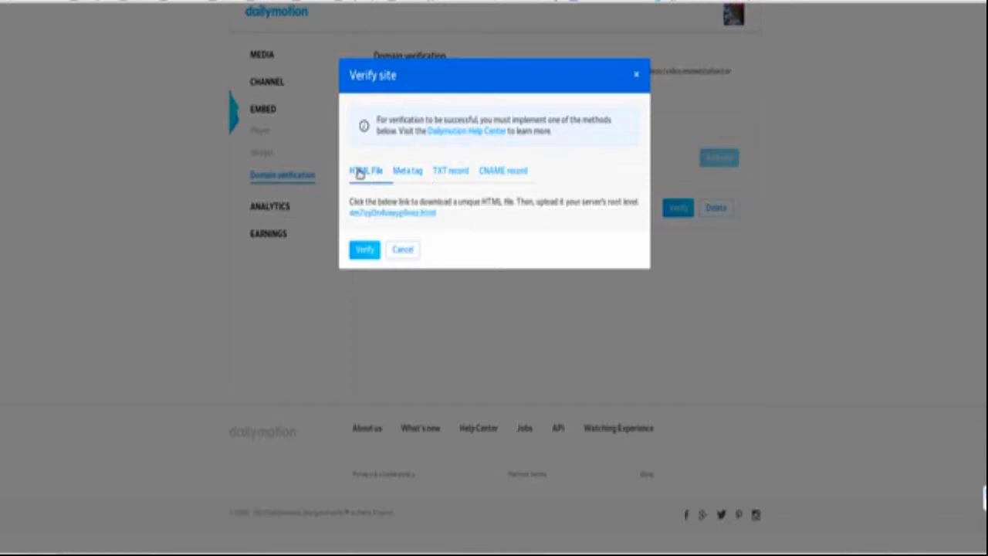
left_click(387, 217)
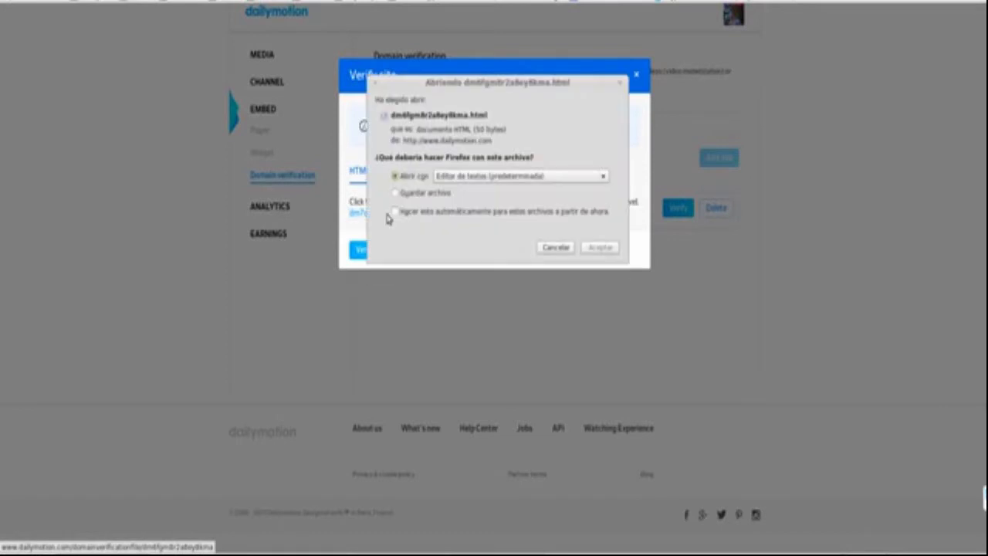
left_click(396, 194)
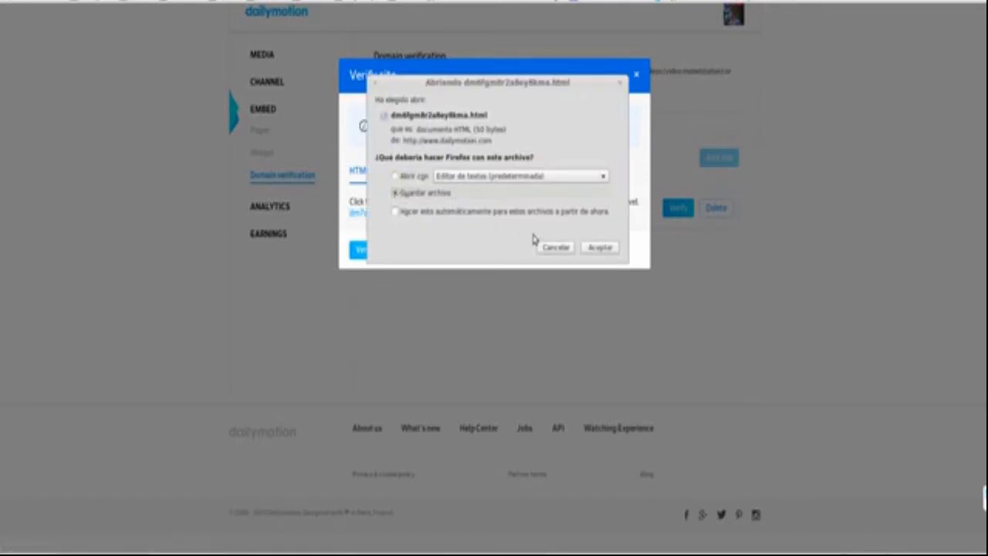
left_click(600, 247)
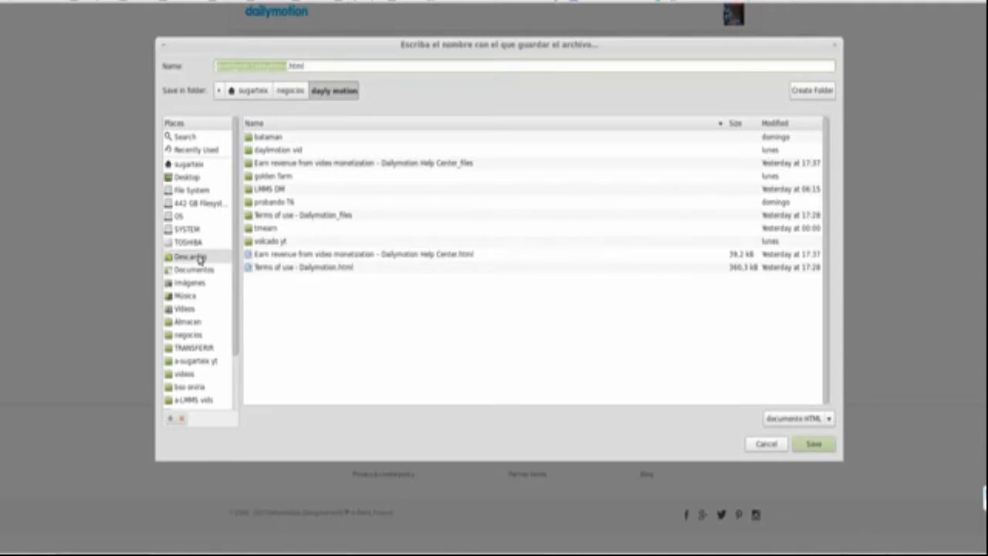
left_click(188, 178)
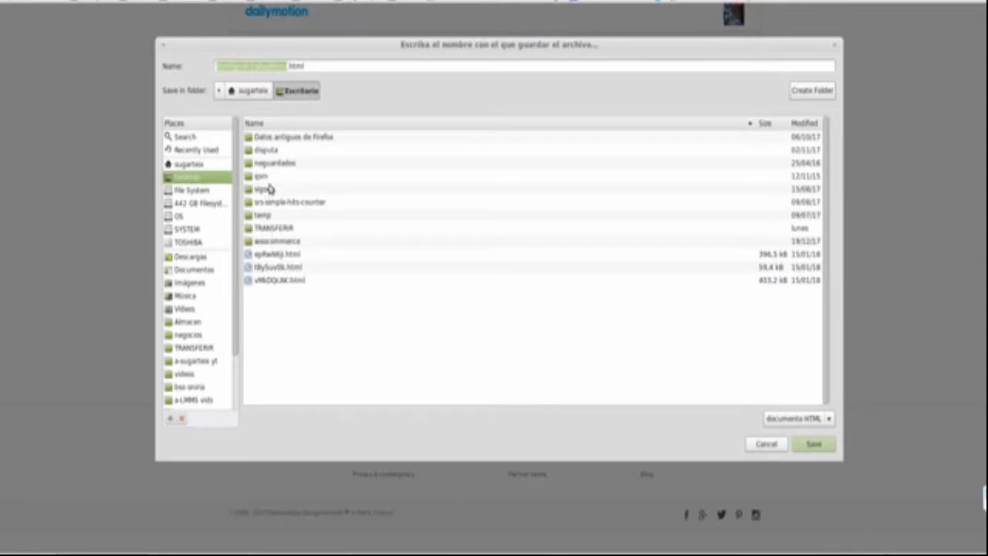
double_click(261, 215)
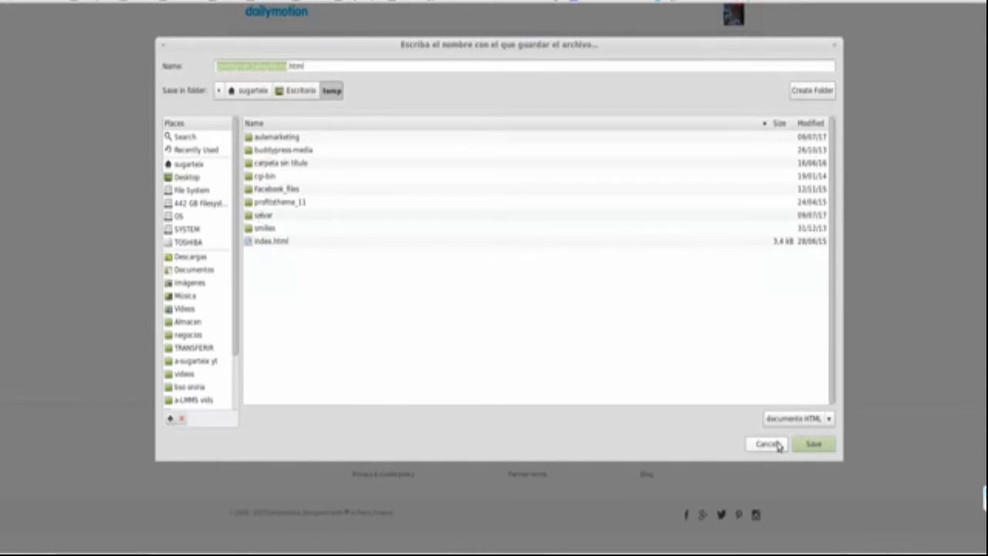
left_click(806, 447)
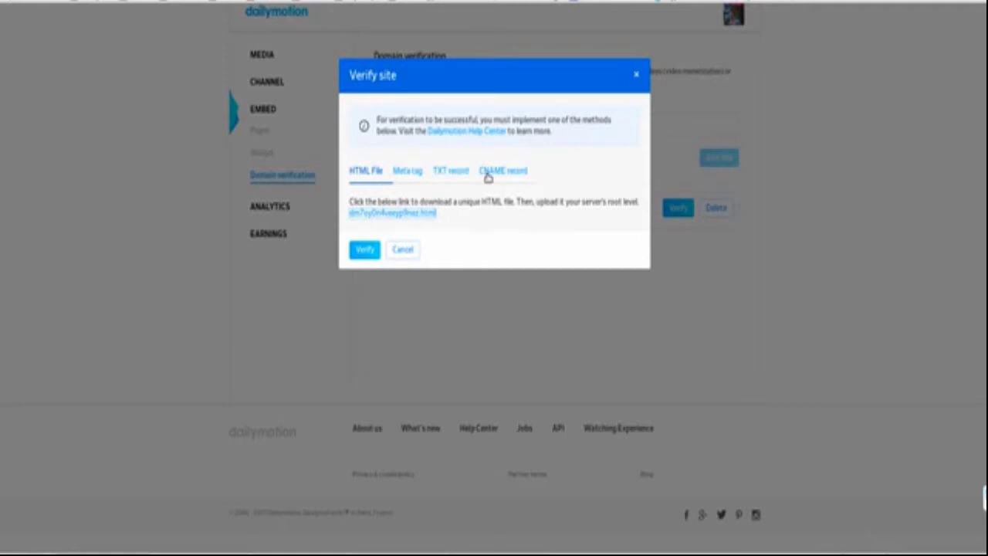
- Switch to FileZilla and enlarge its window to fill the screen
key("alt+Tab")
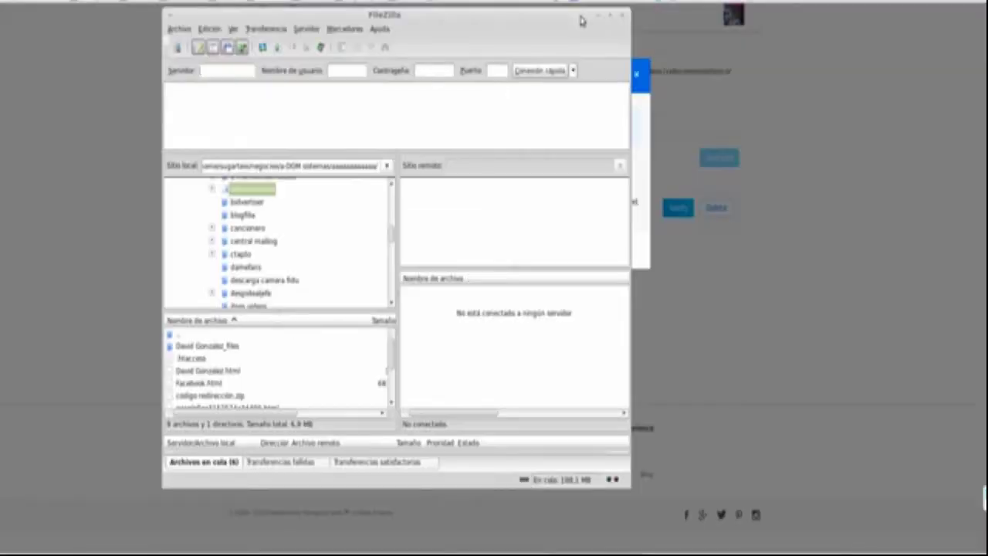
left_click_drag(492, 18, 329, 12)
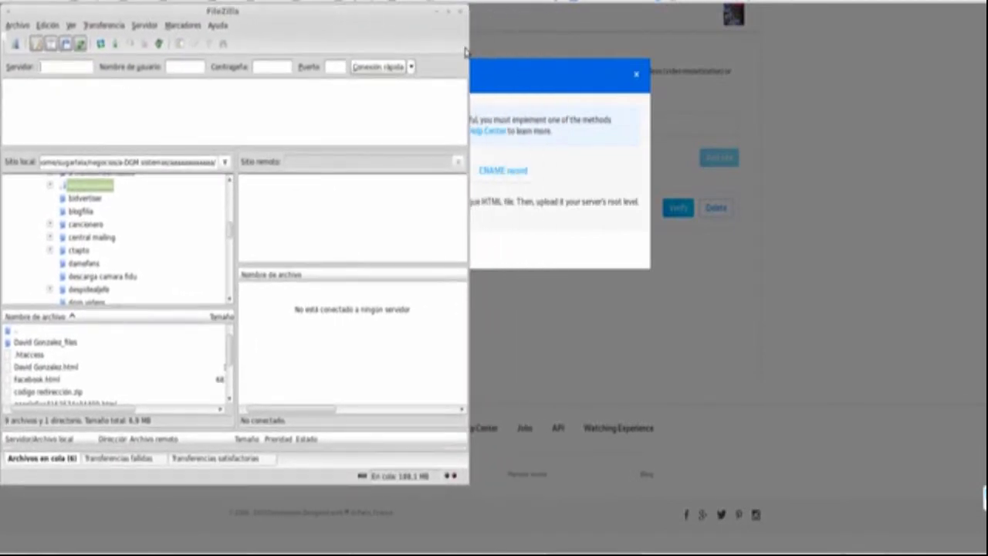
left_click_drag(464, 117, 976, 284)
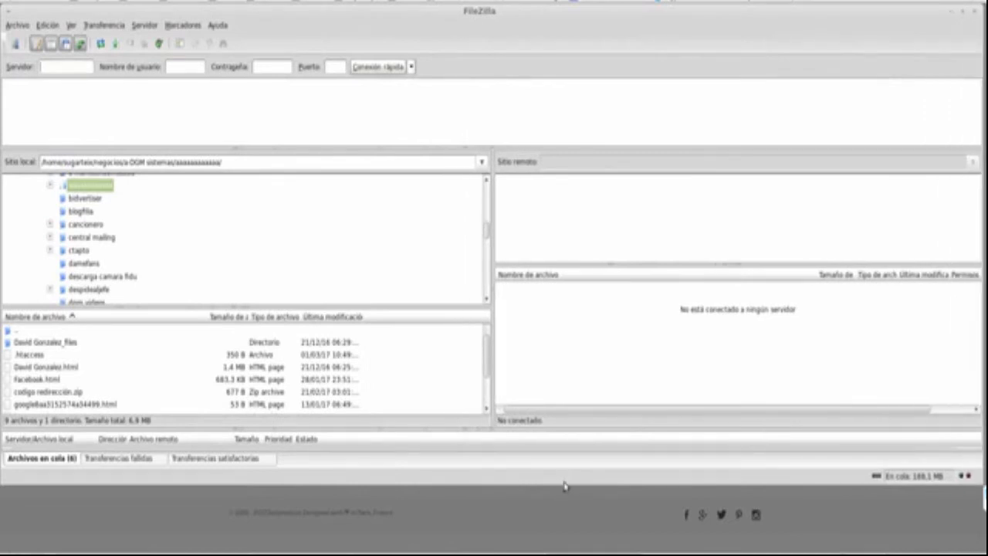
left_click_drag(564, 487, 561, 547)
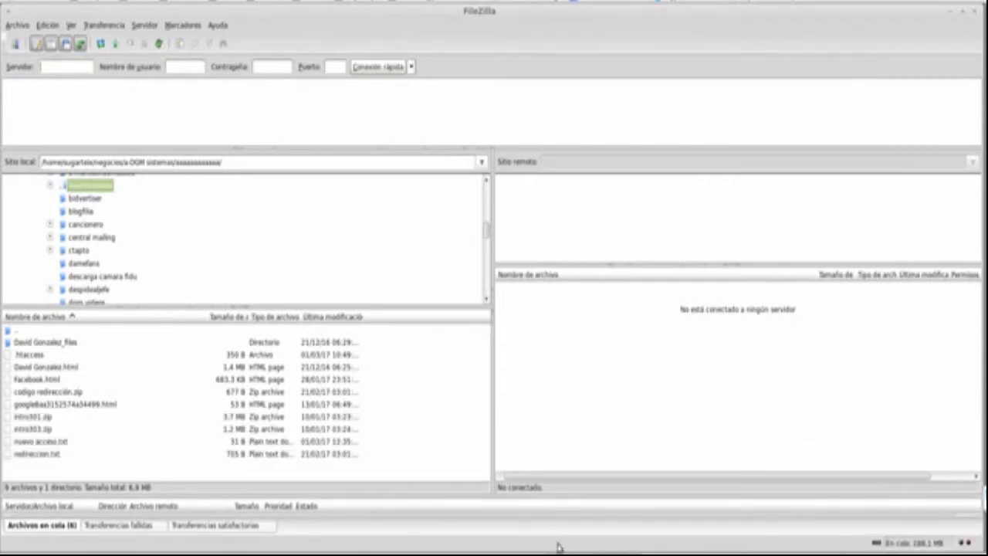
- Connect to the saved ecosdel FTP site and look over the files and folders in its root directory
left_click(15, 45)
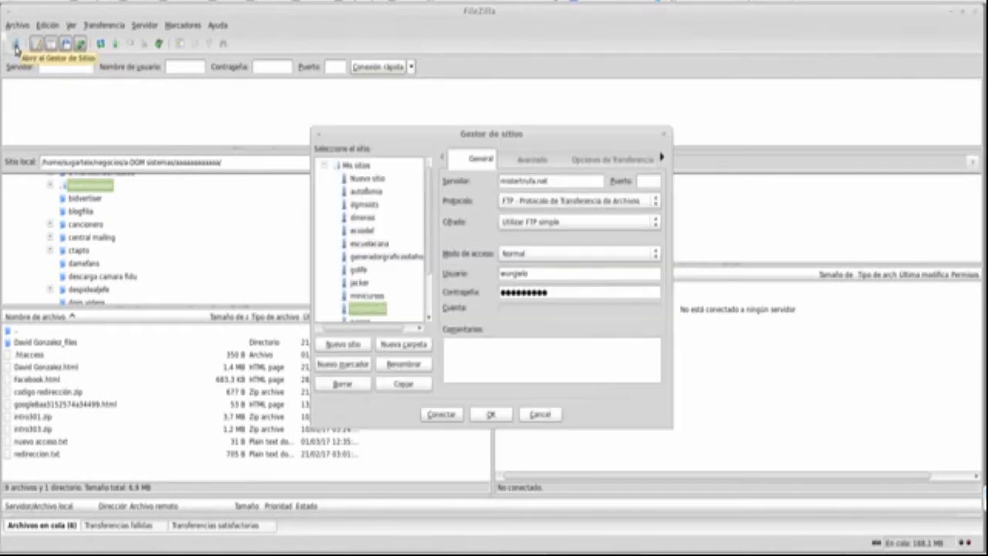
scroll(356, 207, "down", 1)
scroll(357, 207, "down", 1)
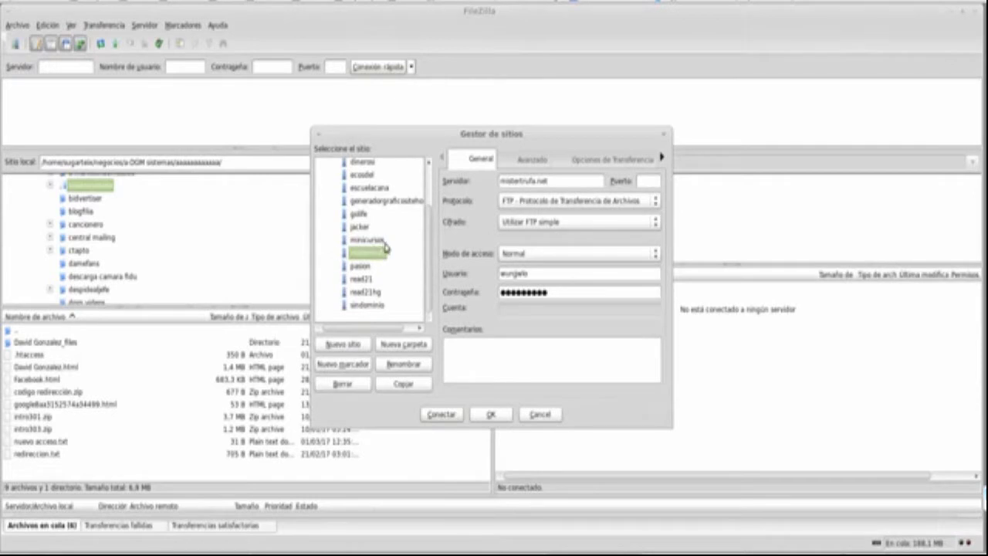
scroll(382, 247, "up", 1)
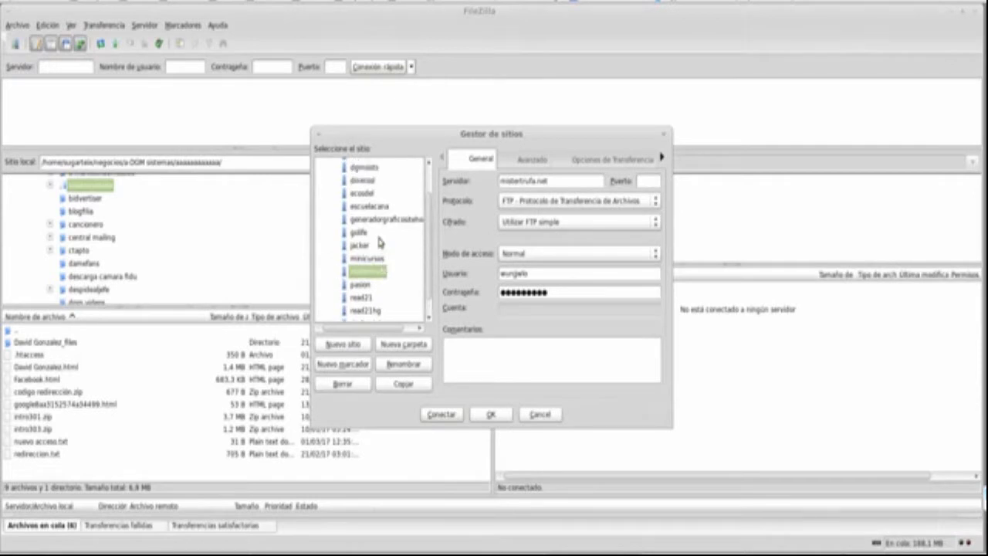
left_click(356, 195)
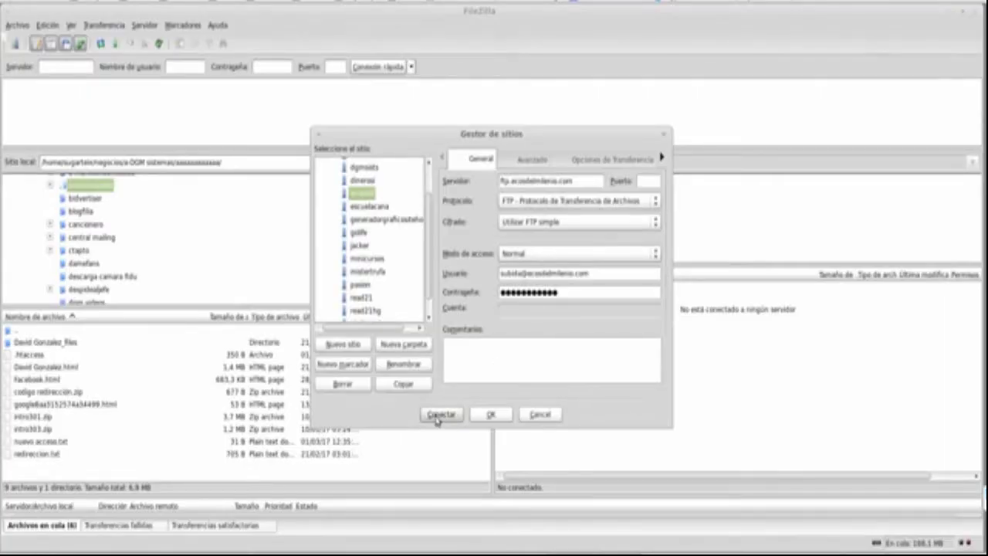
left_click(440, 416)
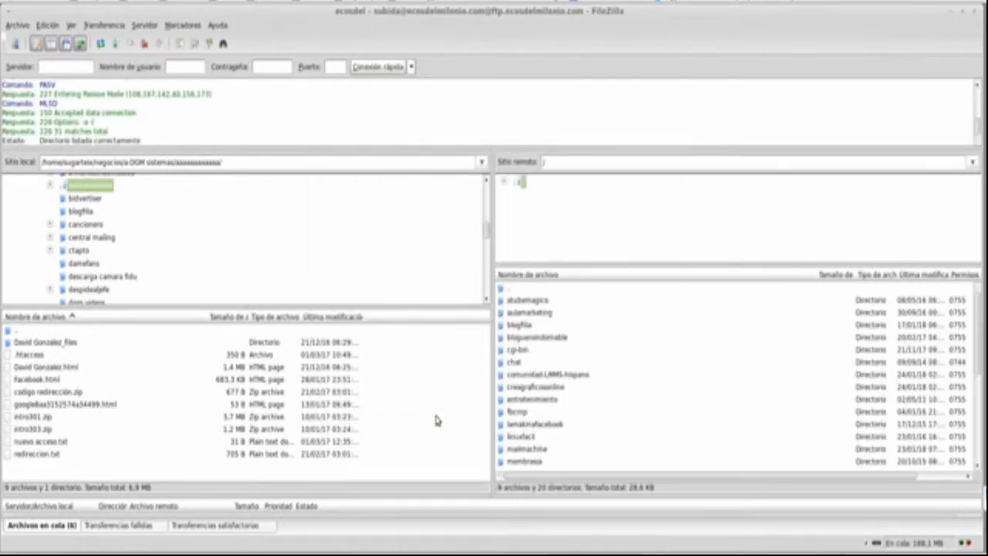
scroll(618, 320, "down", 5)
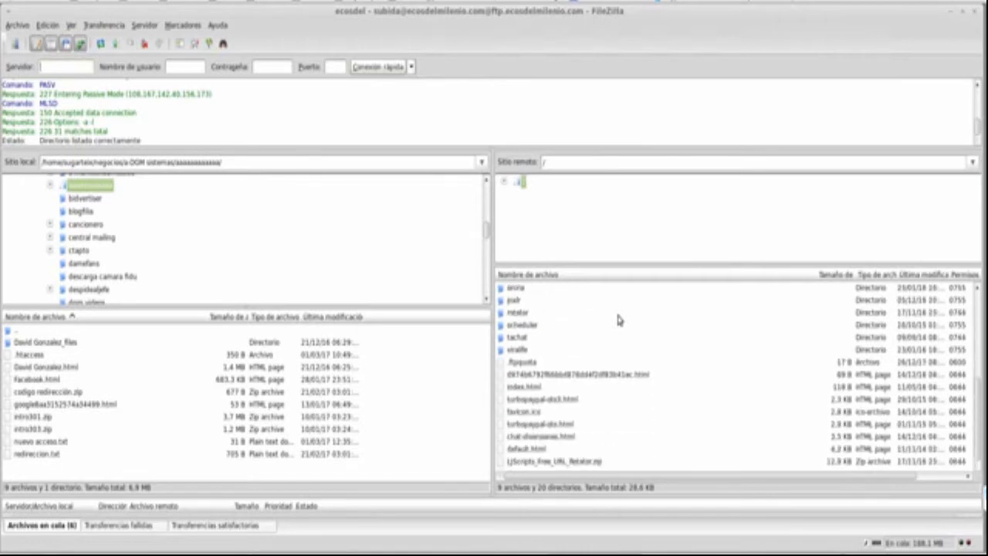
scroll(618, 320, "up", 5)
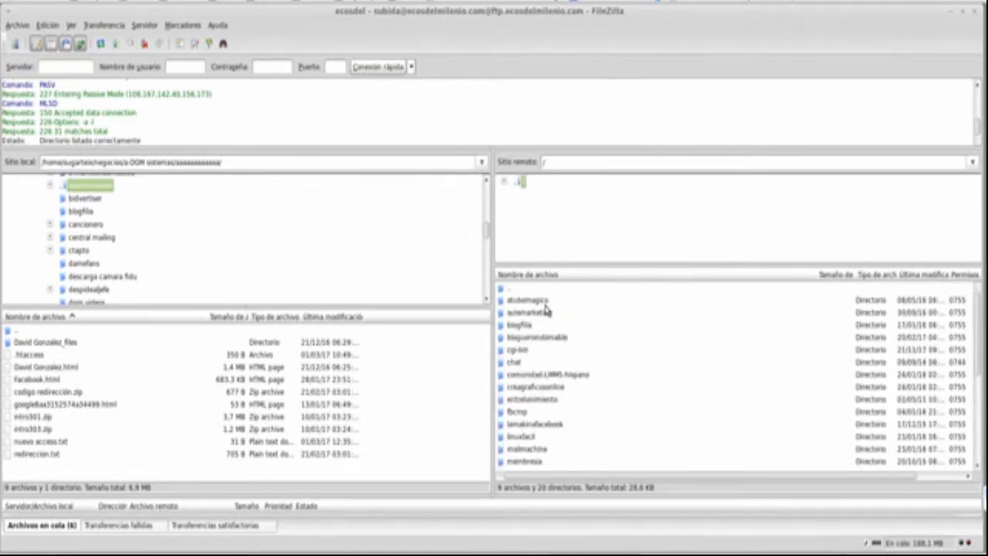
scroll(545, 308, "down", 5)
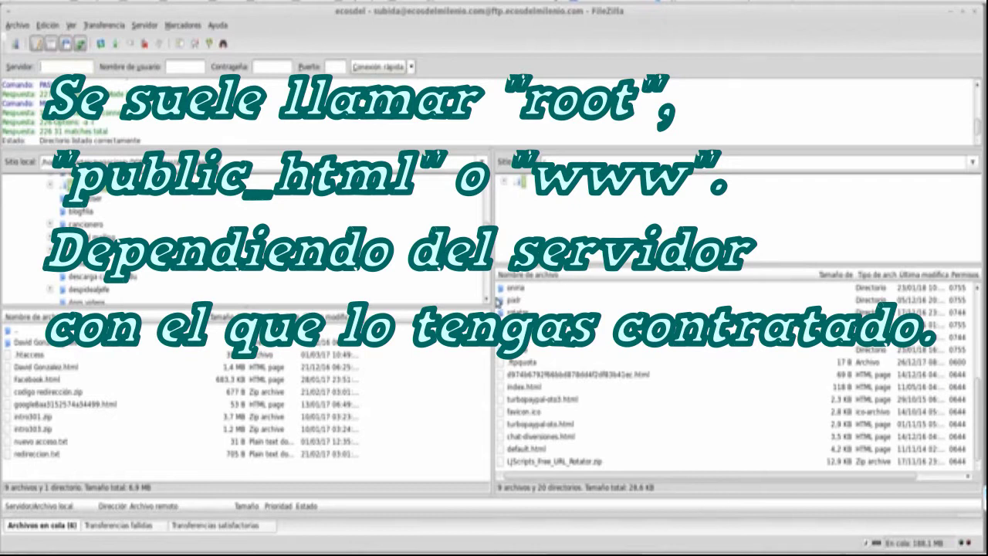
scroll(219, 268, "up", 5)
- Find the home directory in the local folder tree, collapse its subfolders, and open the user's own folder
scroll(218, 268, "up", 10)
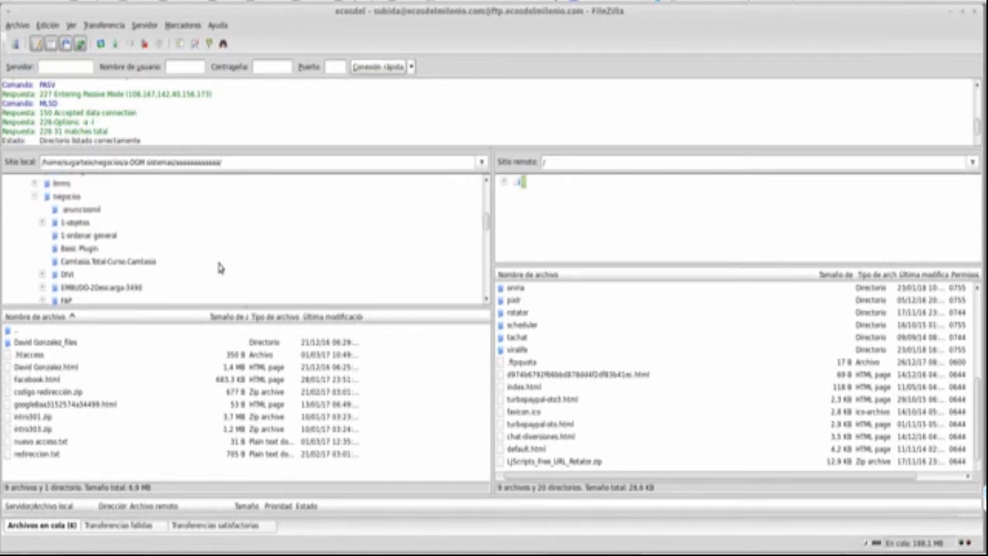
scroll(218, 268, "up", 10)
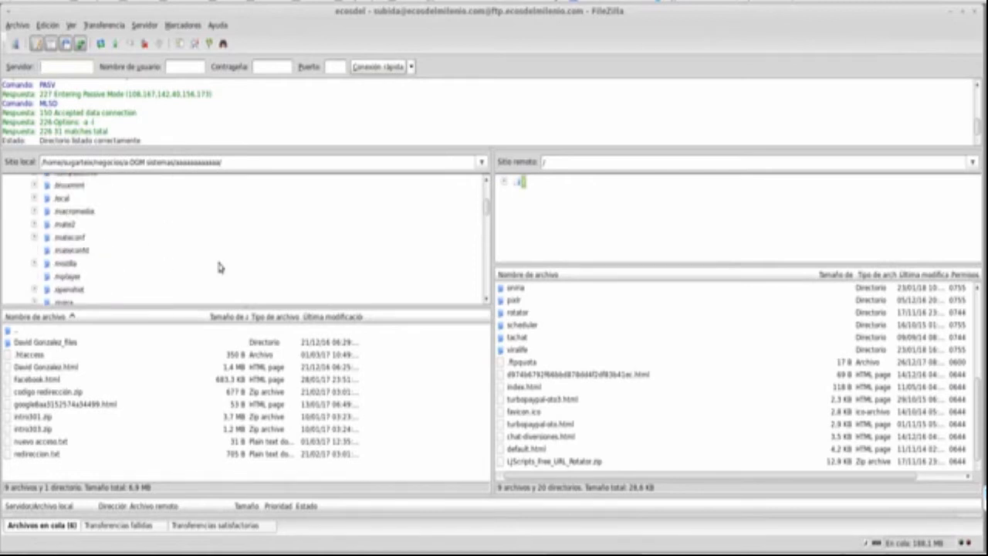
scroll(219, 268, "up", 10)
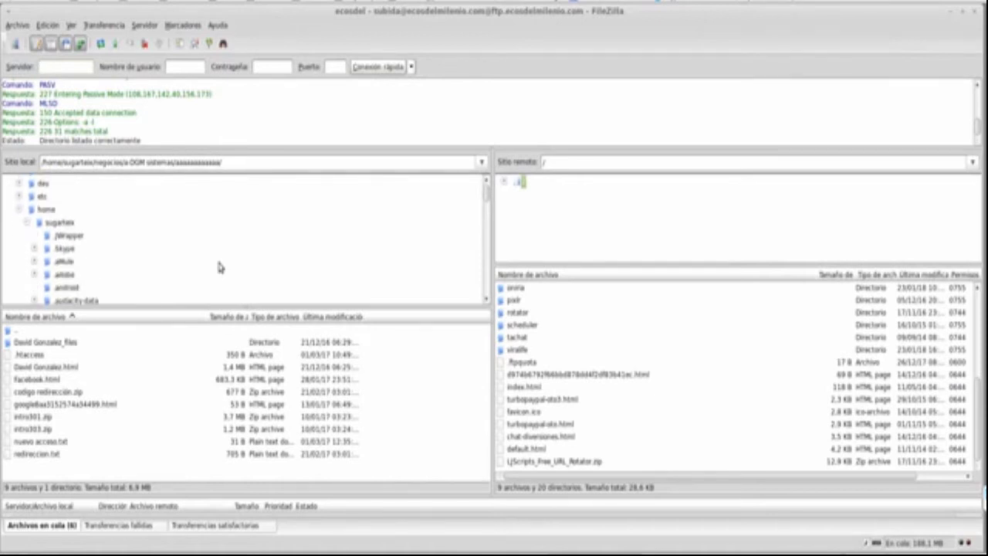
left_click(24, 223)
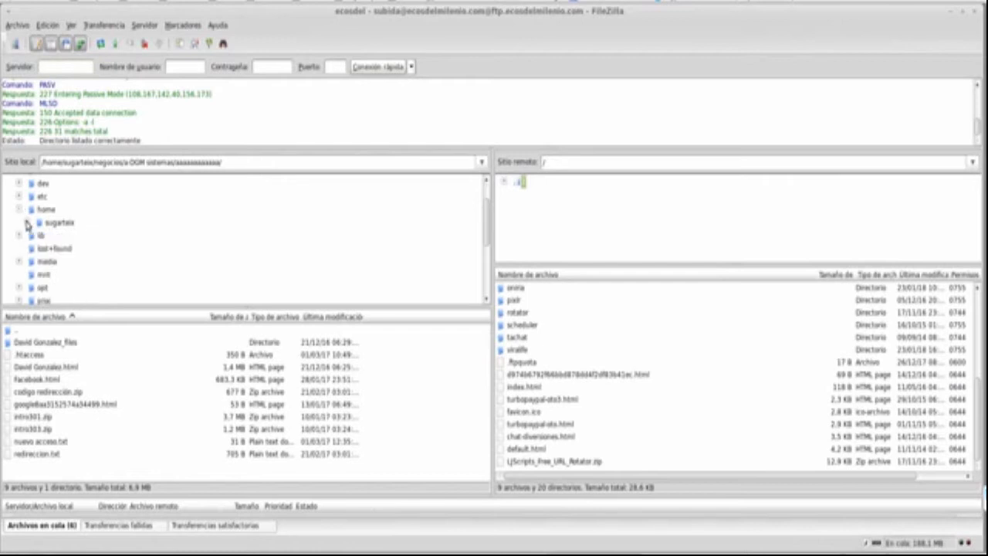
left_click(31, 224)
- Open the Escritorio folder within the user's local home folder
scroll(49, 225, "down", 3)
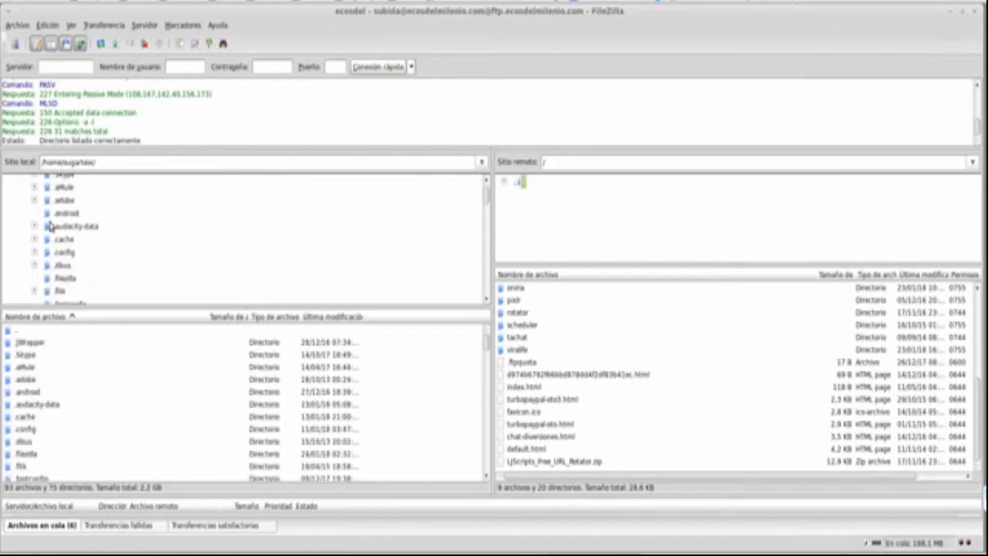
scroll(49, 224, "down", 4)
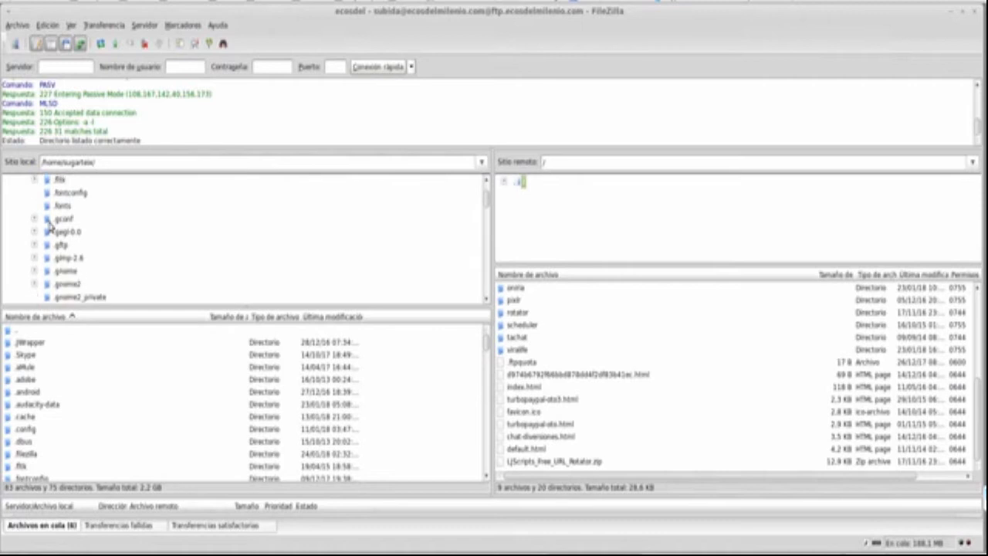
scroll(49, 225, "down", 1)
scroll(49, 225, "up", 3)
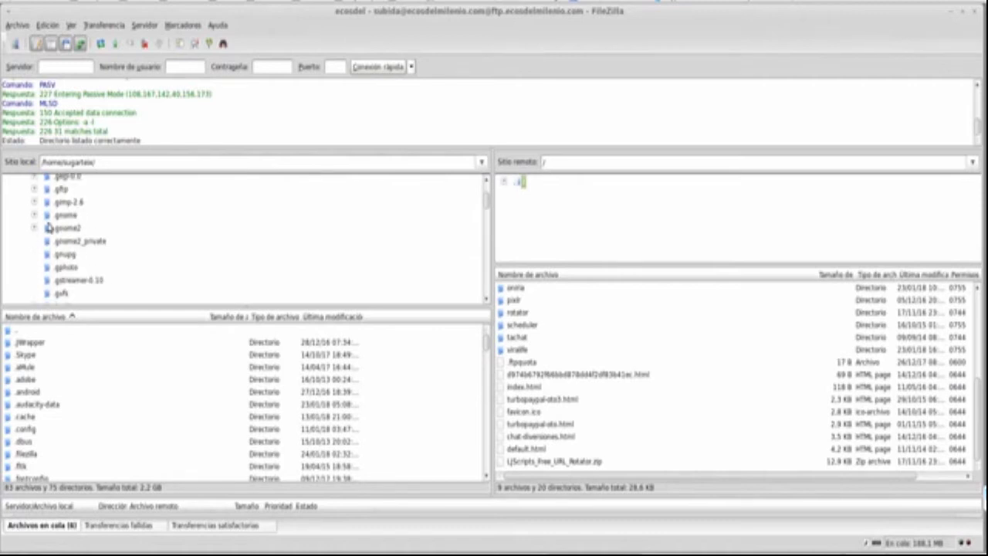
scroll(49, 224, "up", 1)
scroll(48, 224, "down", 7)
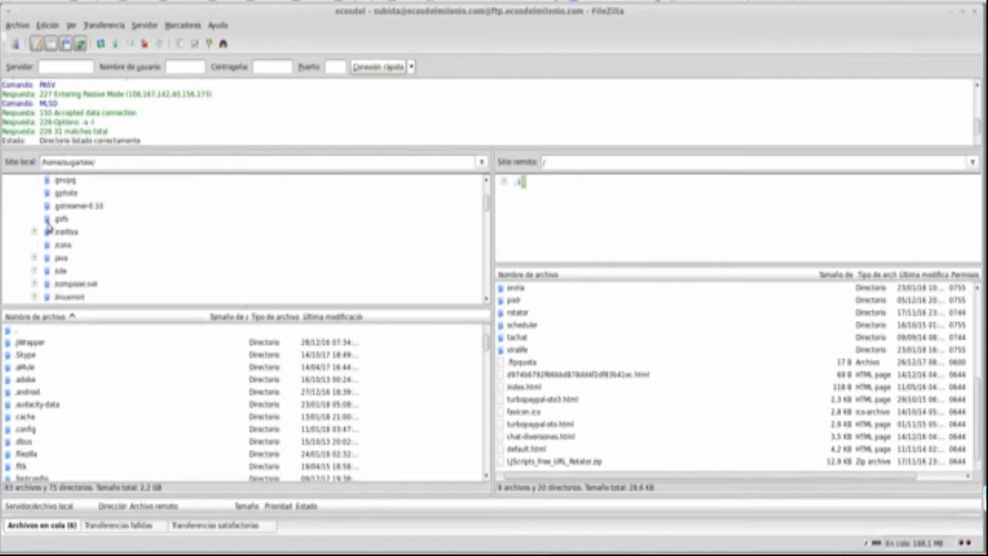
scroll(49, 225, "down", 6)
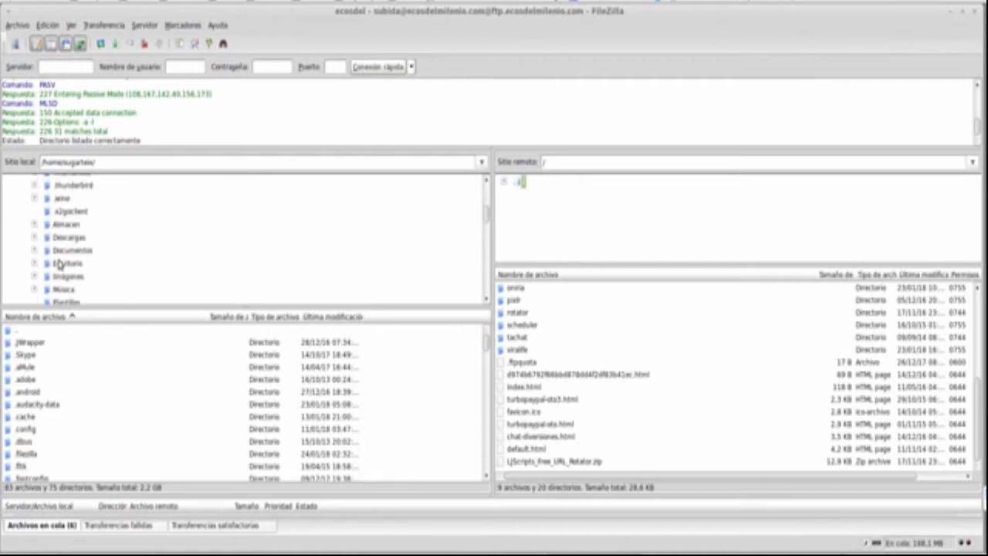
left_click(60, 264)
- Open the local temp folder inside Escritorio and expand its subfolders
scroll(76, 260, "down", 2)
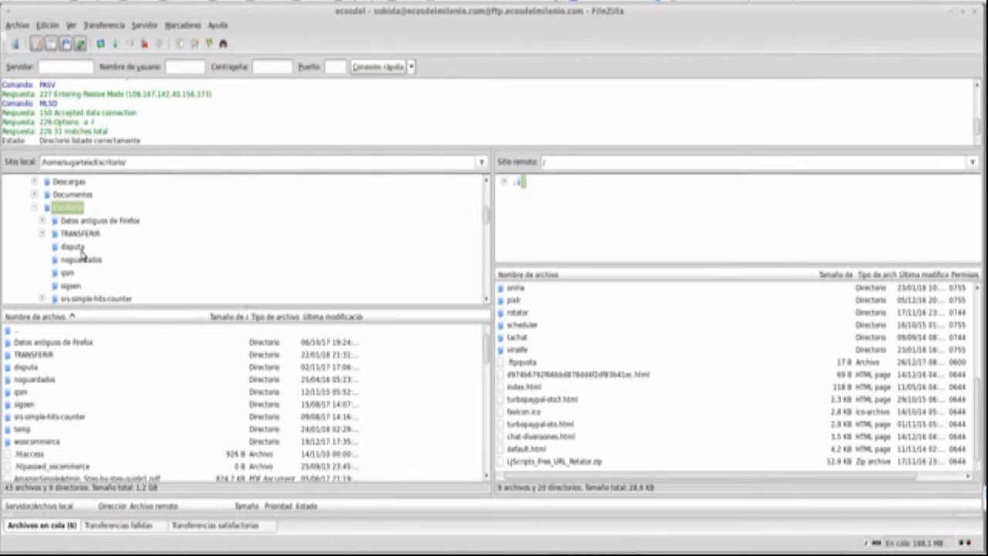
scroll(81, 256, "down", 3)
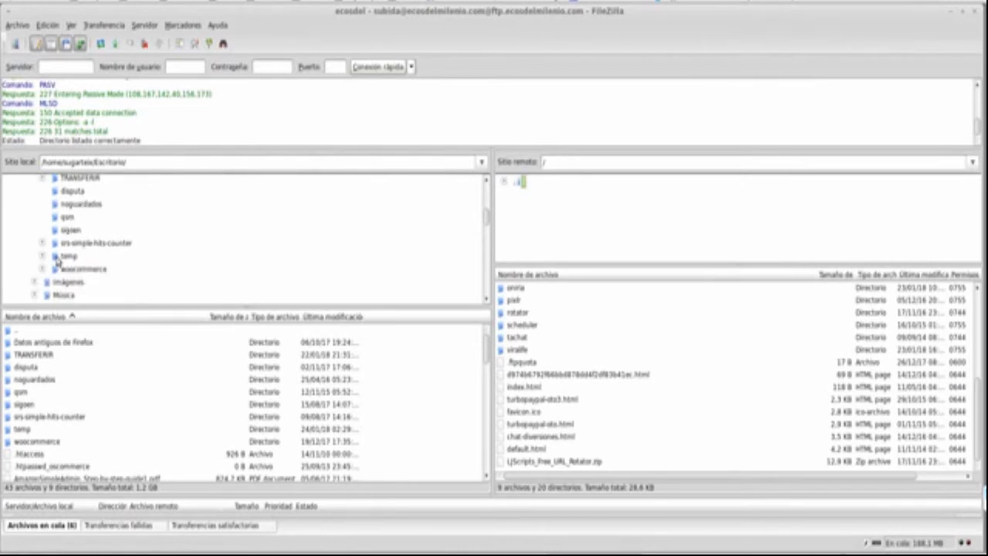
left_click(59, 258)
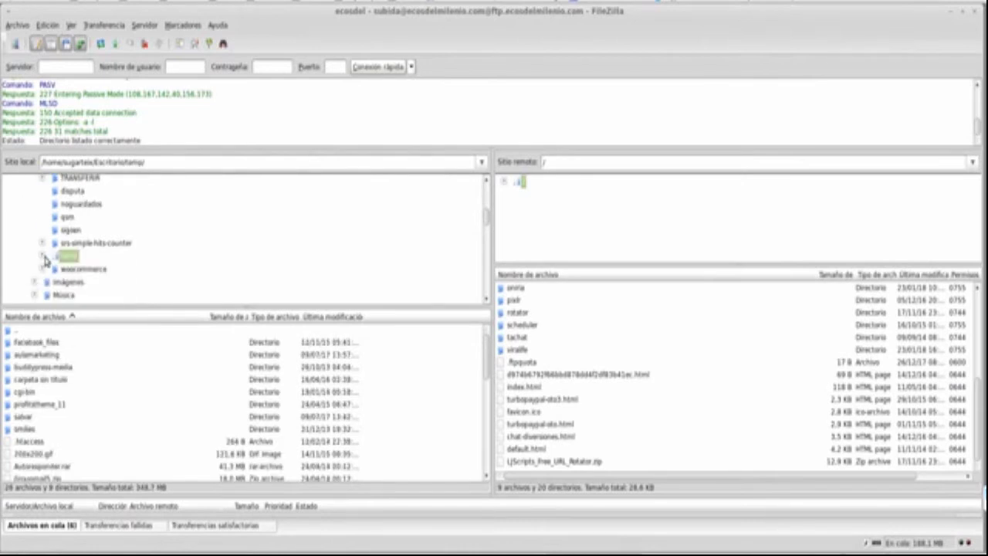
left_click(42, 256)
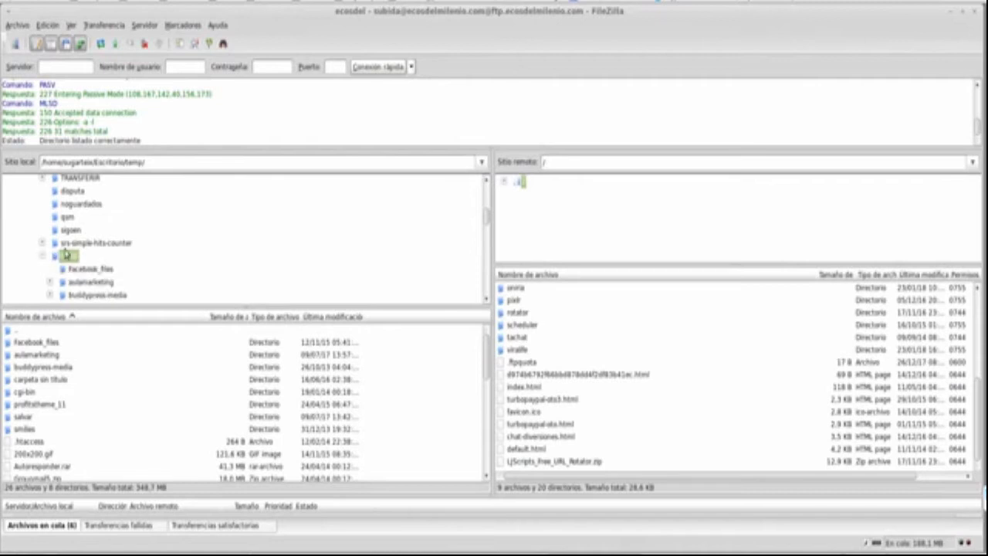
- Look through the local temp folder's contents for the downloaded HTML verification file
scroll(66, 254, "down", 2)
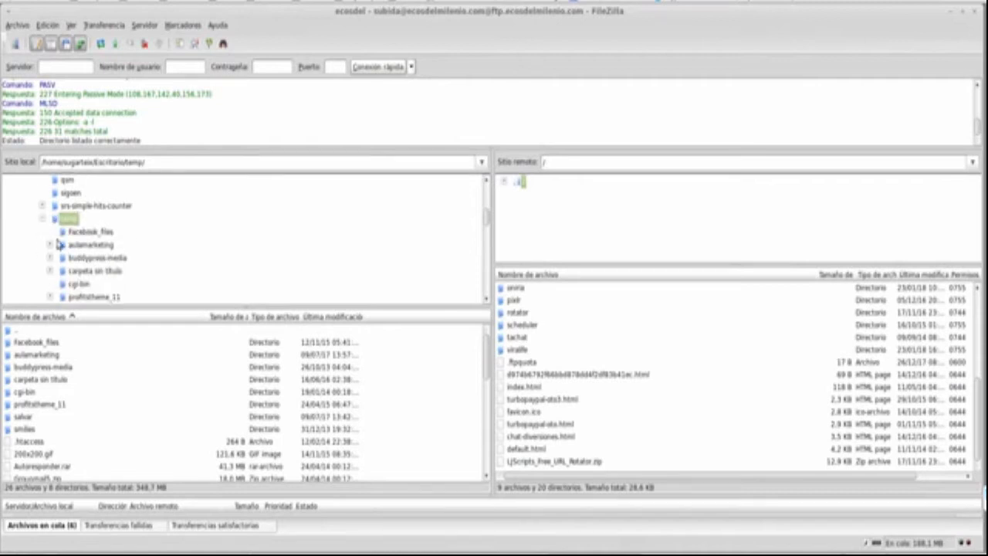
scroll(95, 224, "down", 1)
scroll(94, 224, "down", 2)
scroll(93, 227, "up", 3)
right_click(699, 474)
left_click(768, 506)
scroll(209, 358, "down", 2)
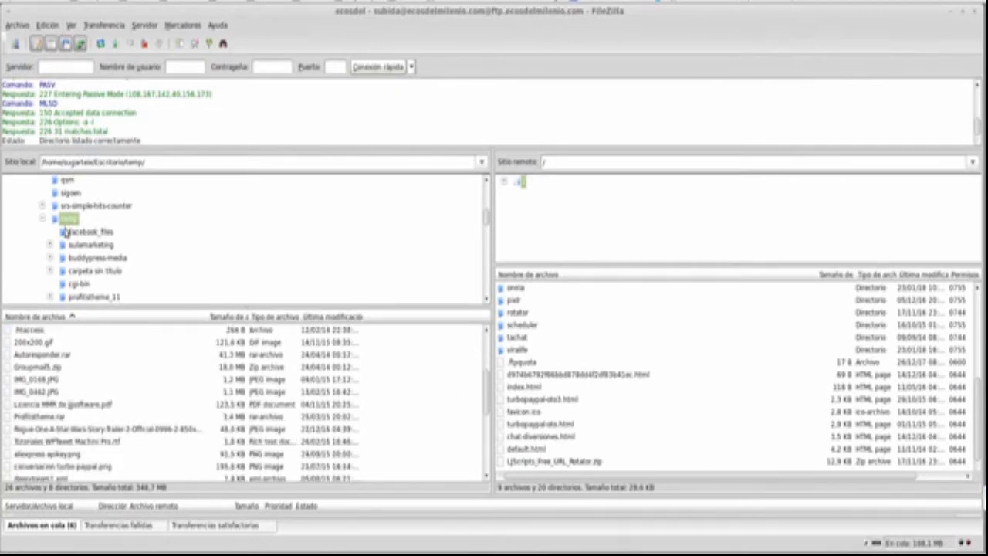
scroll(66, 372, "down", 3)
scroll(65, 373, "down", 3)
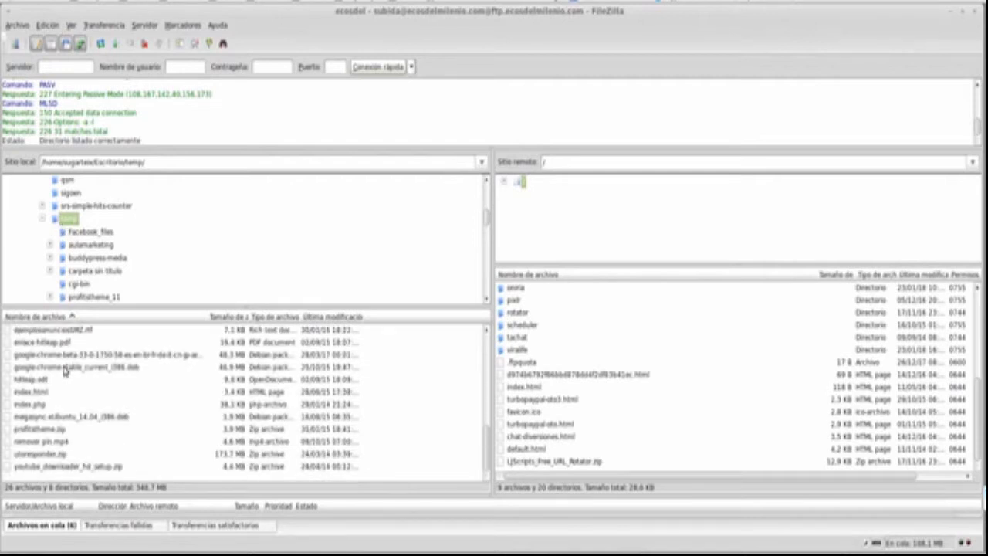
scroll(66, 373, "up", 7)
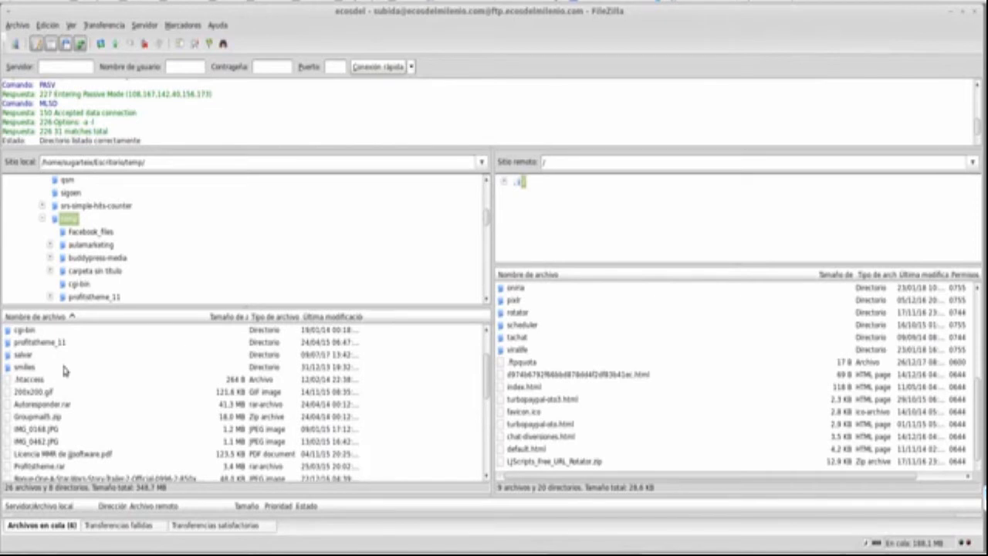
scroll(65, 372, "down", 7)
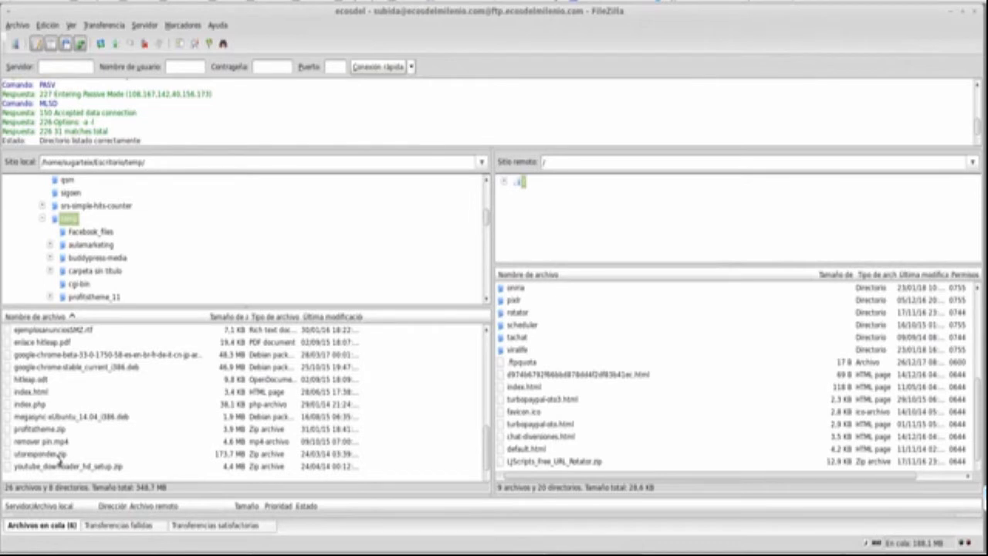
left_click(740, 506)
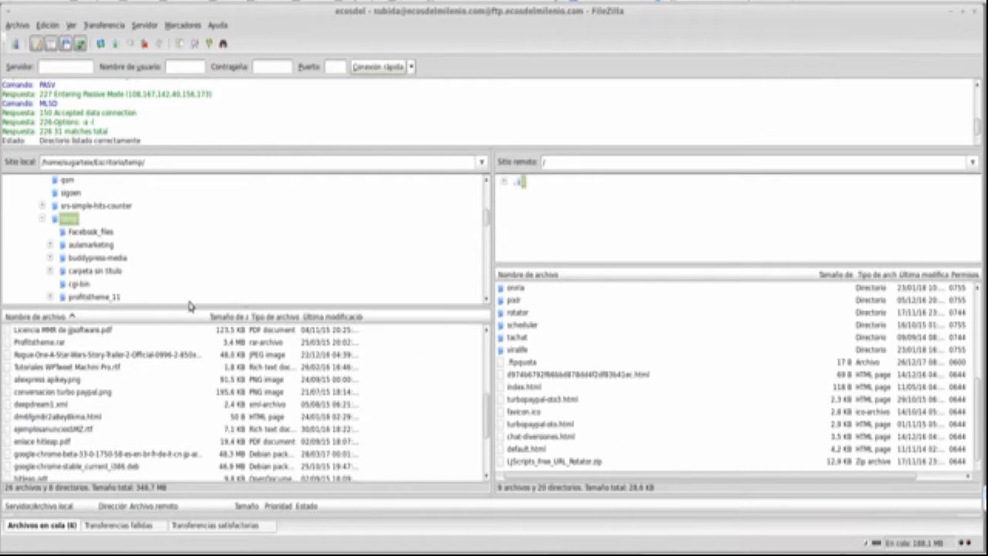
- Upload the HTML verification file from the local temp folder to the server's root directory
left_click(48, 418)
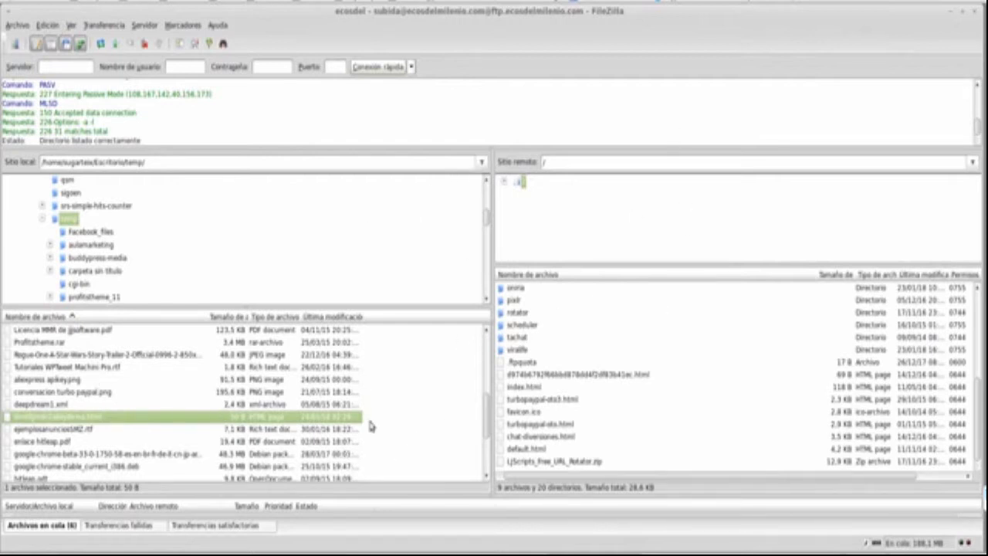
right_click(315, 419)
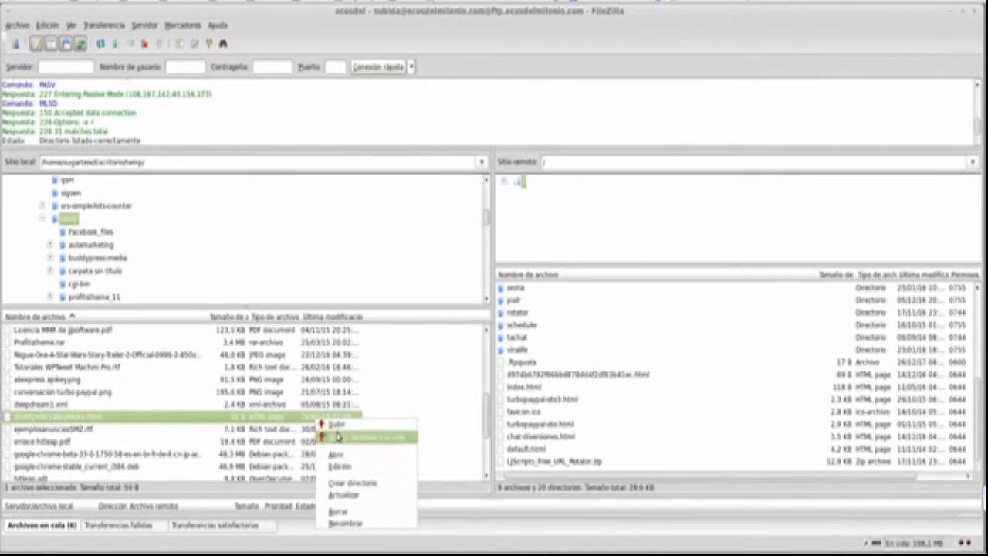
left_click(341, 436)
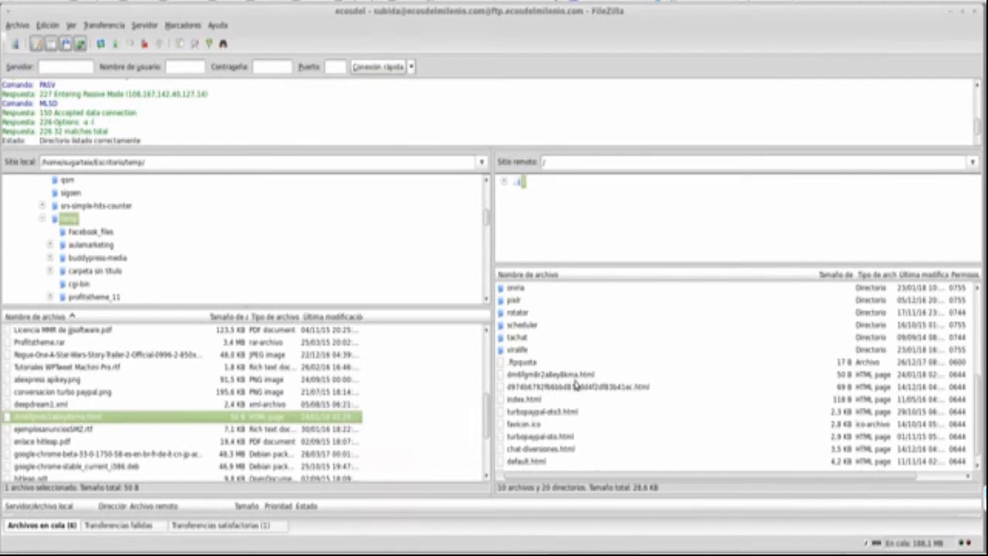
scroll(590, 376, "down", 1)
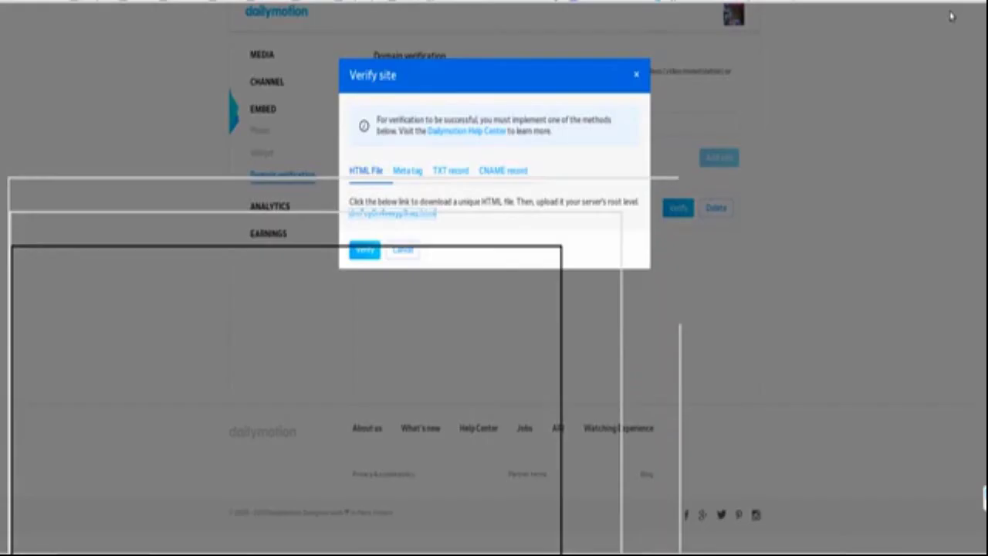
- Minimize FileZilla to return to Dailymotion and verify ecosdelmilenio.com with the HTML file method
left_click(951, 11)
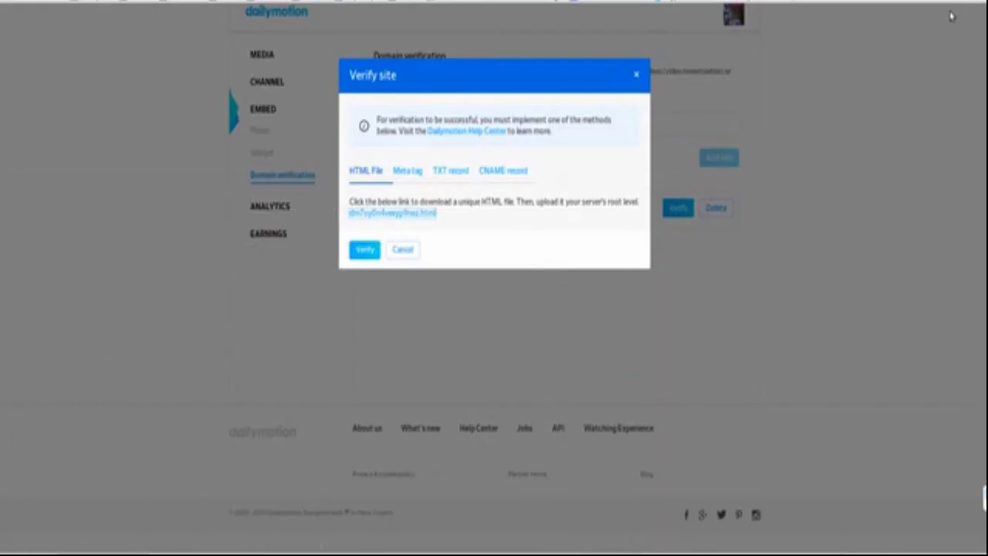
left_click(366, 251)
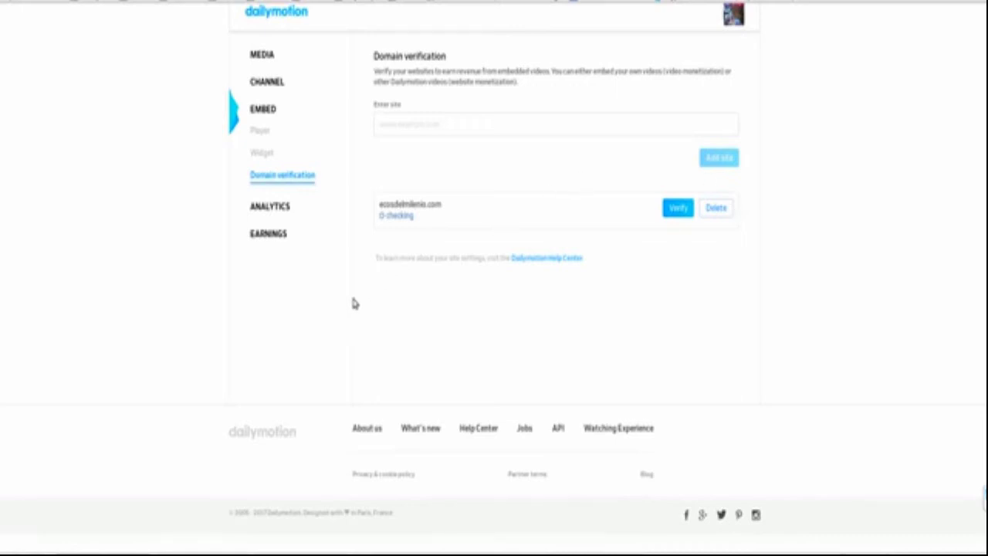
scroll(344, 278, "up", 1)
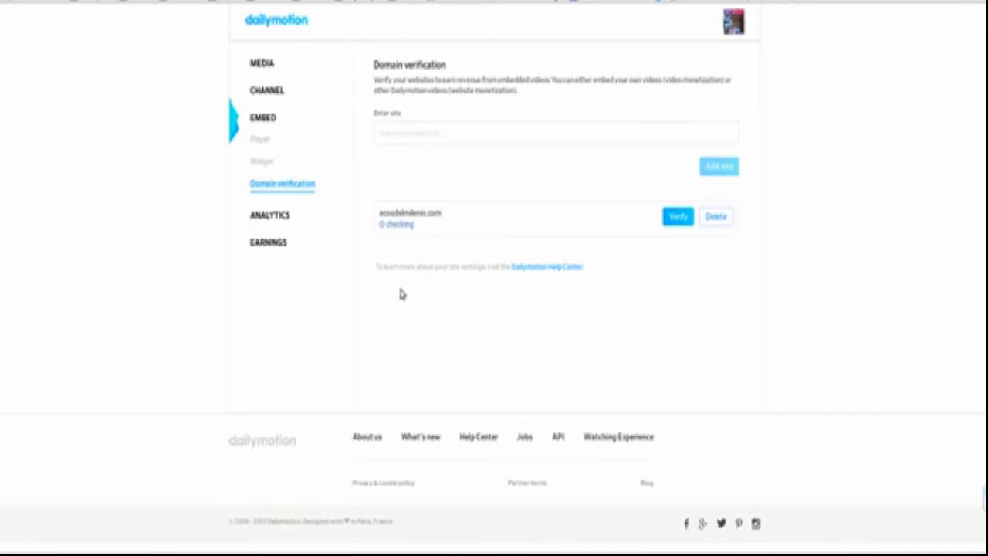
left_click(384, 142)
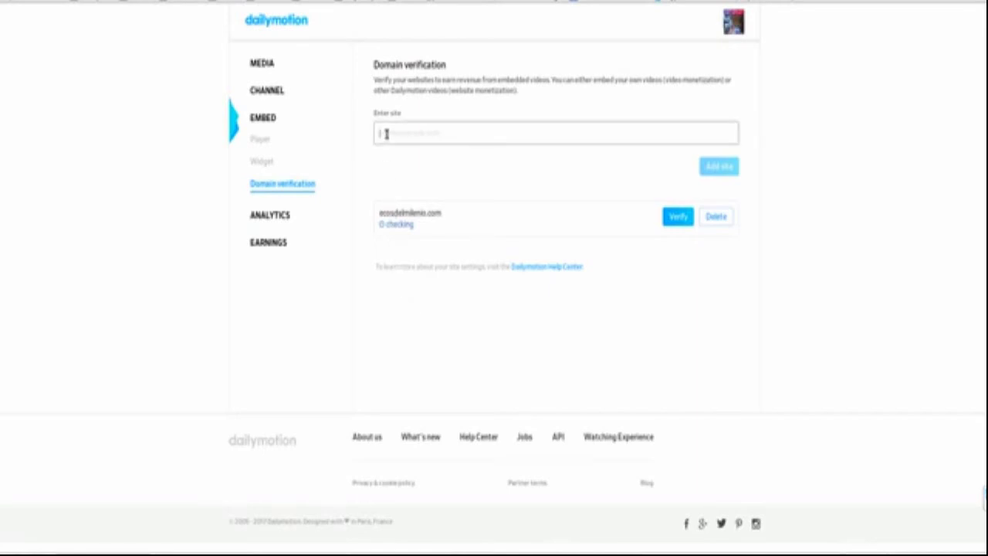
- Add mistertrufa.net as a site for domain verification and copy the meta tag offered by its Meta tag method
type("w")
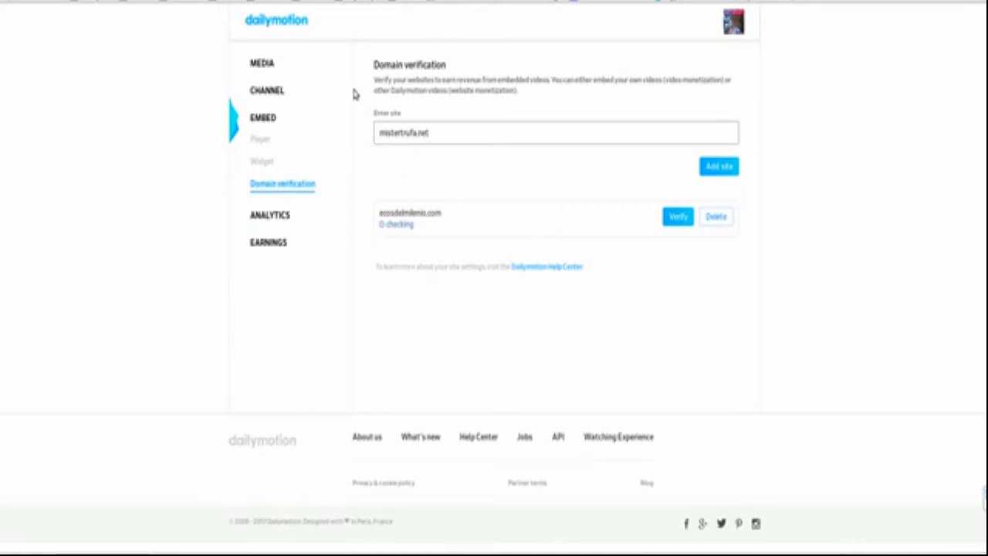
left_click(719, 168)
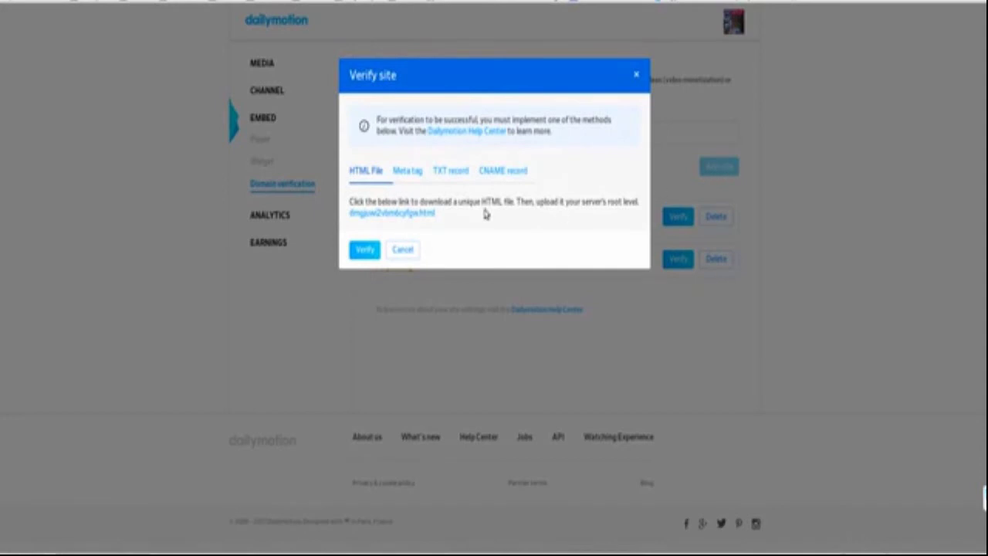
left_click(413, 172)
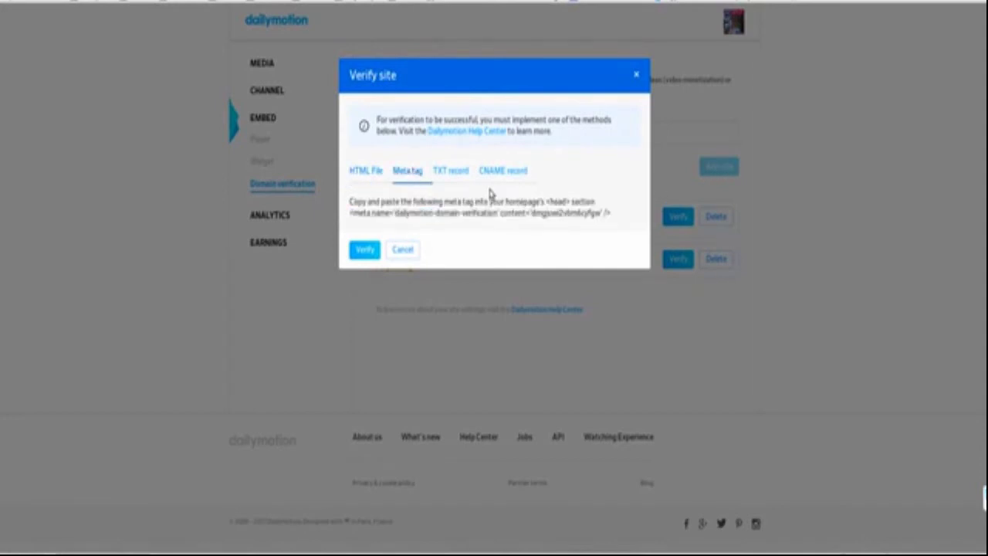
left_click_drag(611, 216, 350, 216)
right_click(361, 214)
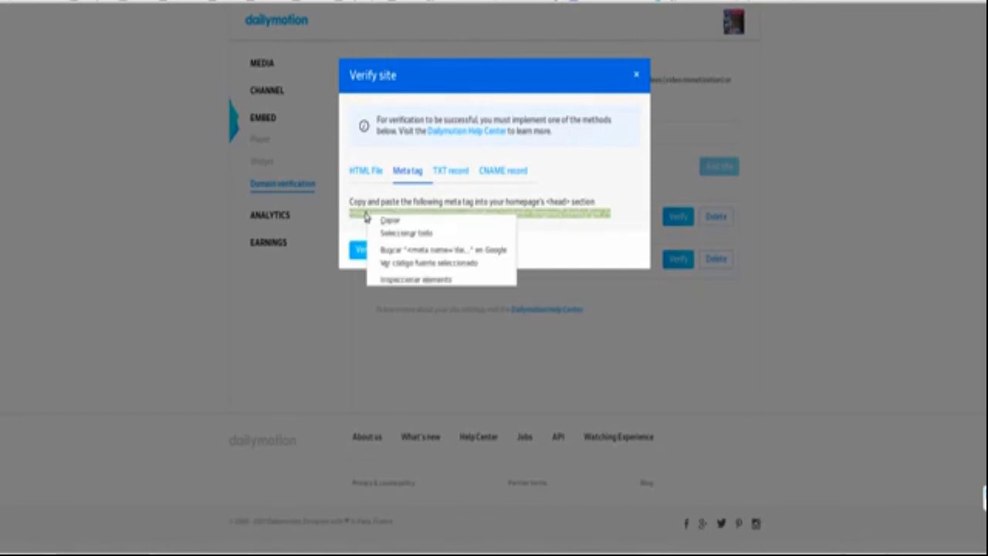
left_click(388, 221)
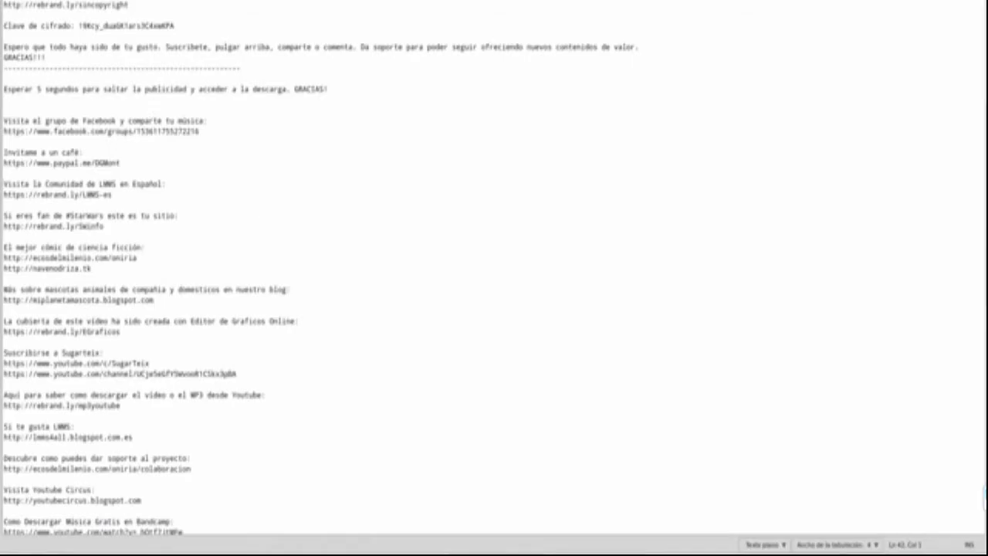
- Switch to the text editor, delete all the document's text and paste the copied meta tag into it
key("ctrl+a")
key("Delete")
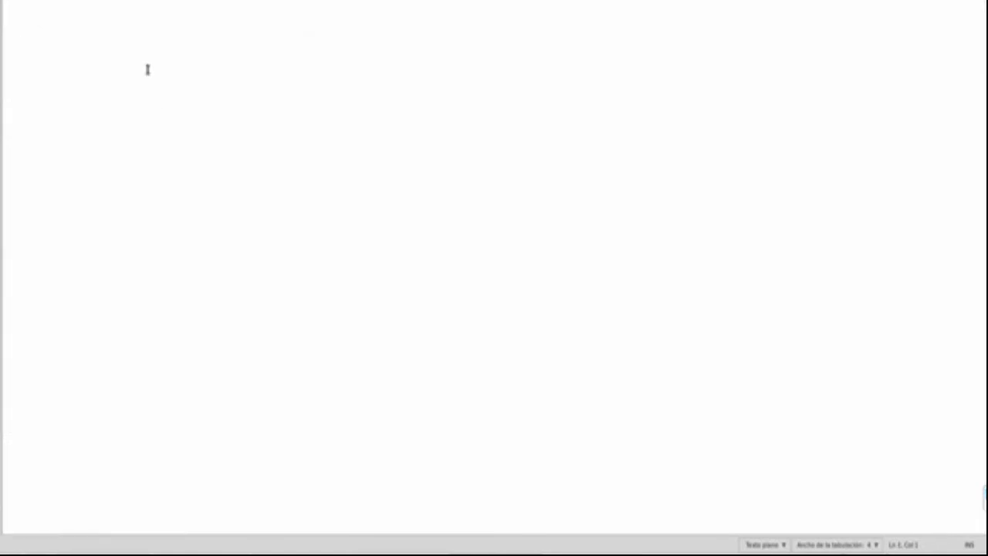
right_click(147, 69)
left_click(176, 130)
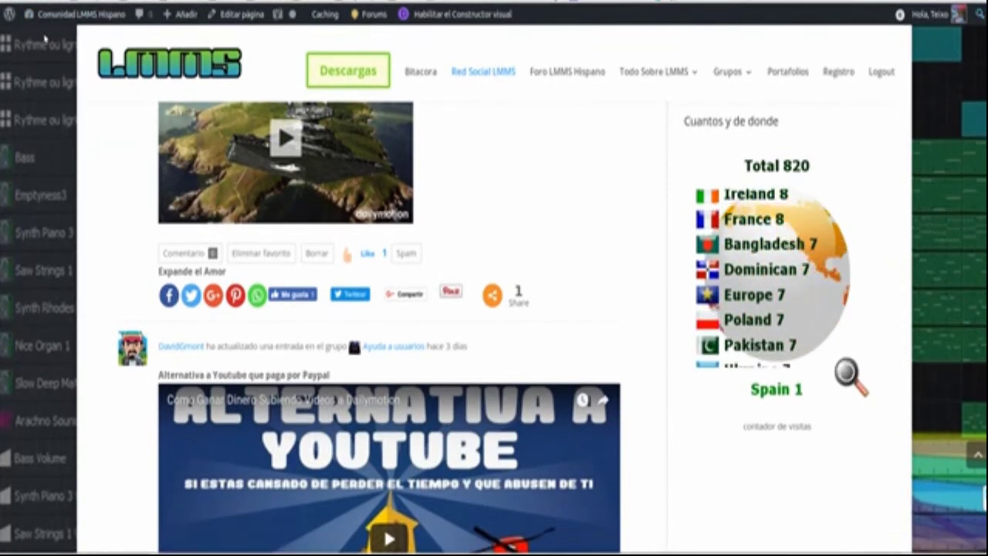
- Open the WordPress Escritorio of the Comunidad LMMS Hispano site and accept the browser's request to resend the pop-up page's data
mouse_move(45, 14)
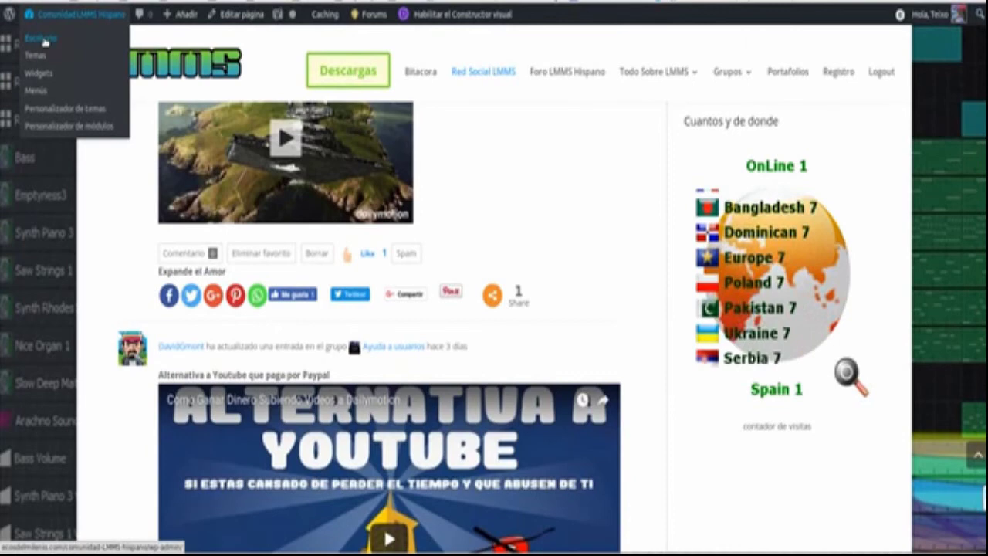
left_click(45, 41)
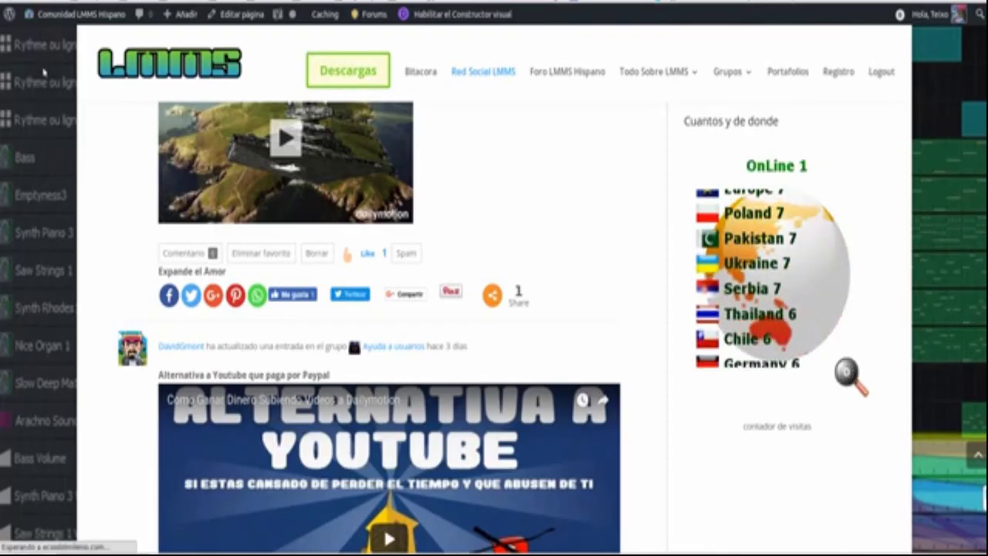
mouse_move(49, 22)
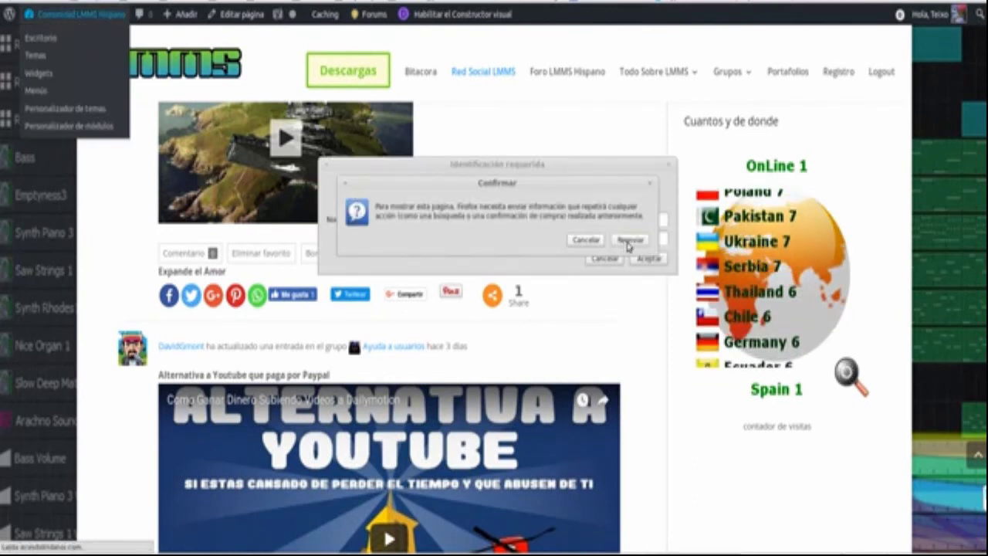
left_click(629, 240)
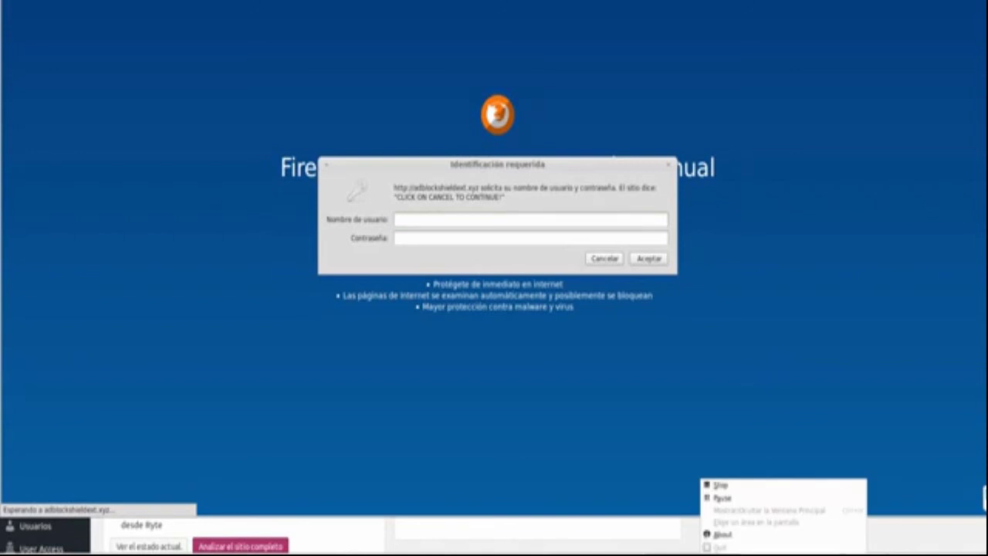
left_click(746, 498)
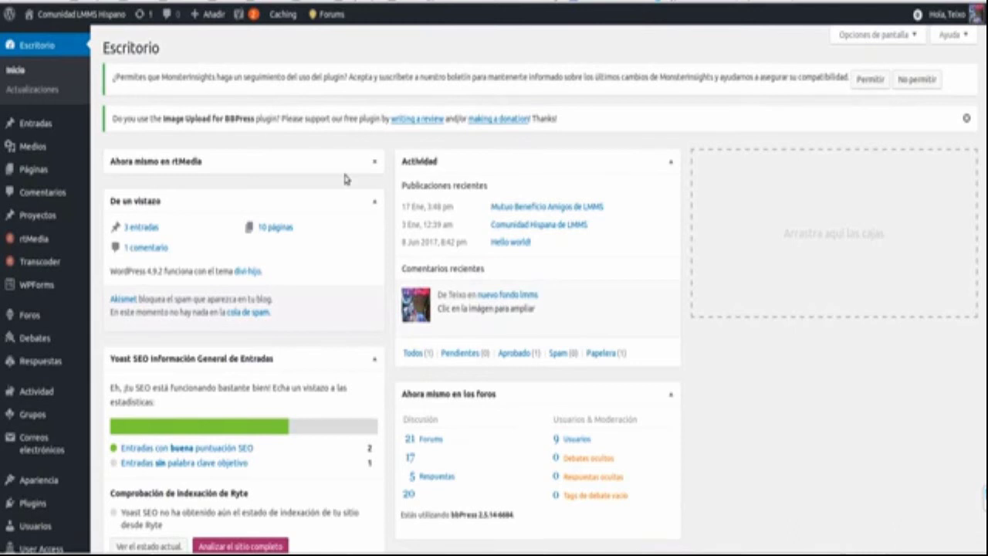
- Open the WordPress theme file editor, accept the warning about direct editing and look over the divi-hijo theme's style.css
scroll(346, 178, "down", 4)
scroll(347, 178, "up", 3)
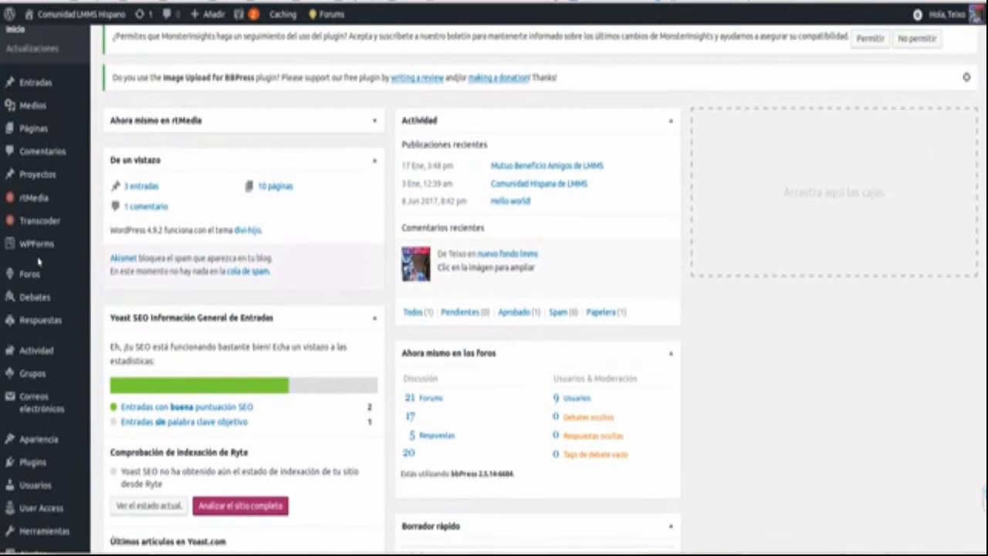
scroll(40, 247, "down", 3)
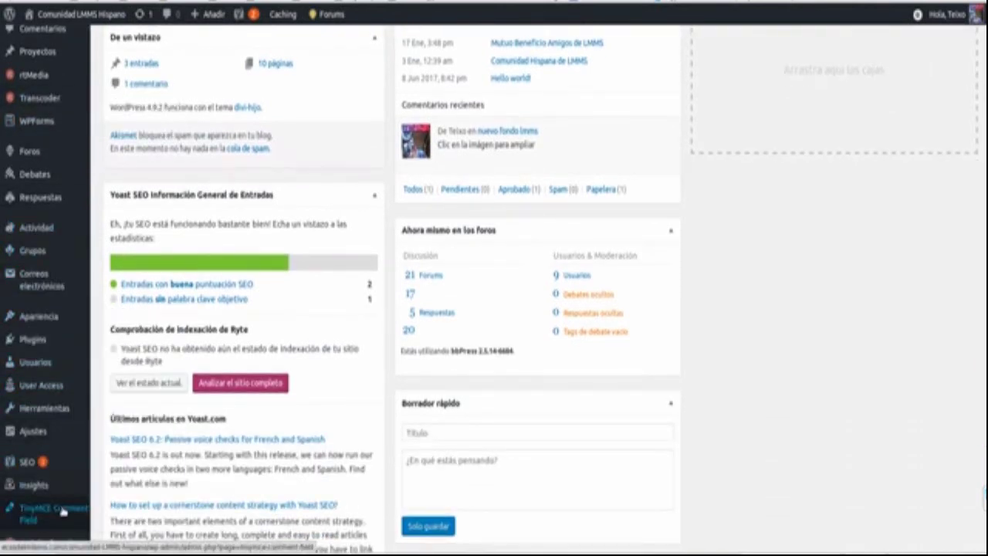
mouse_move(56, 318)
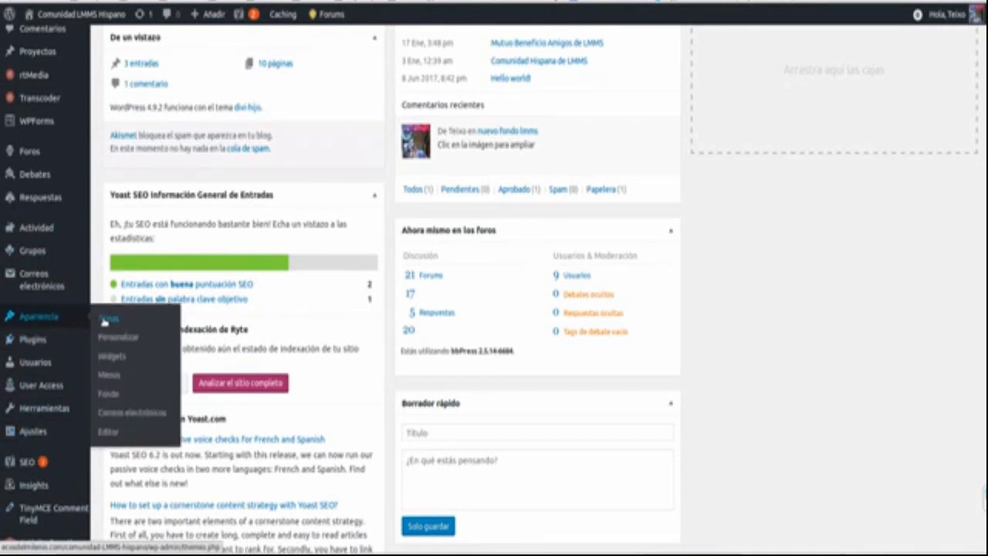
left_click(127, 434)
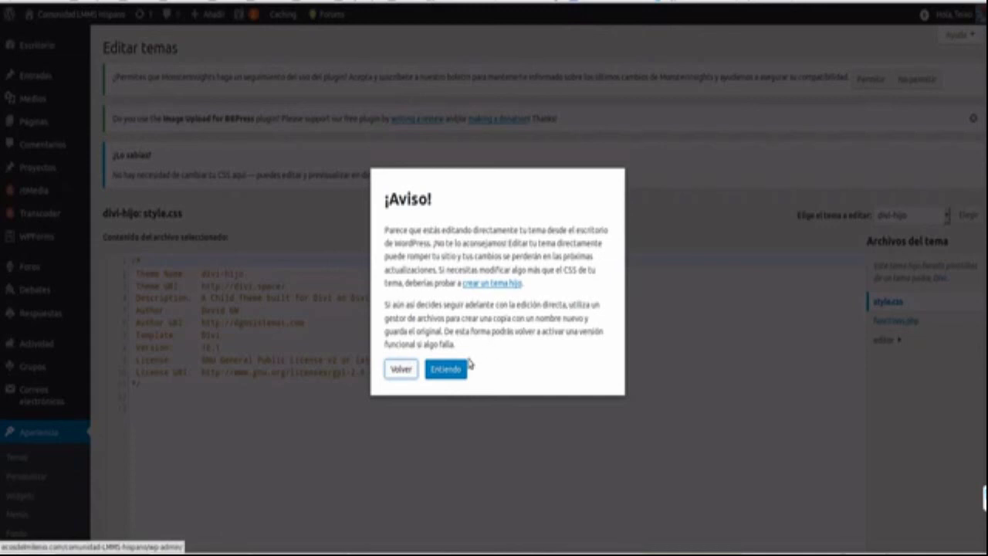
left_click(446, 369)
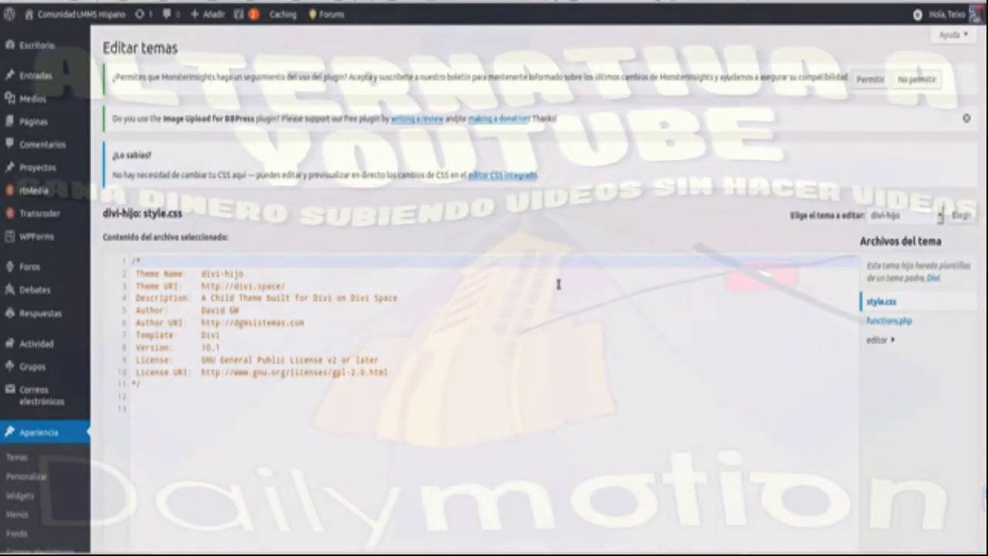
scroll(590, 263, "down", 2)
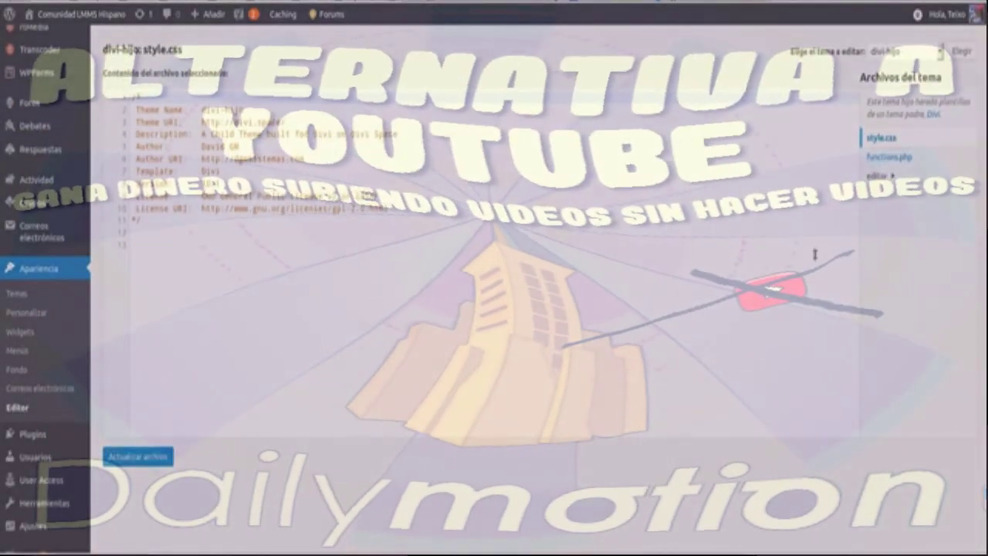
scroll(589, 263, "up", 2)
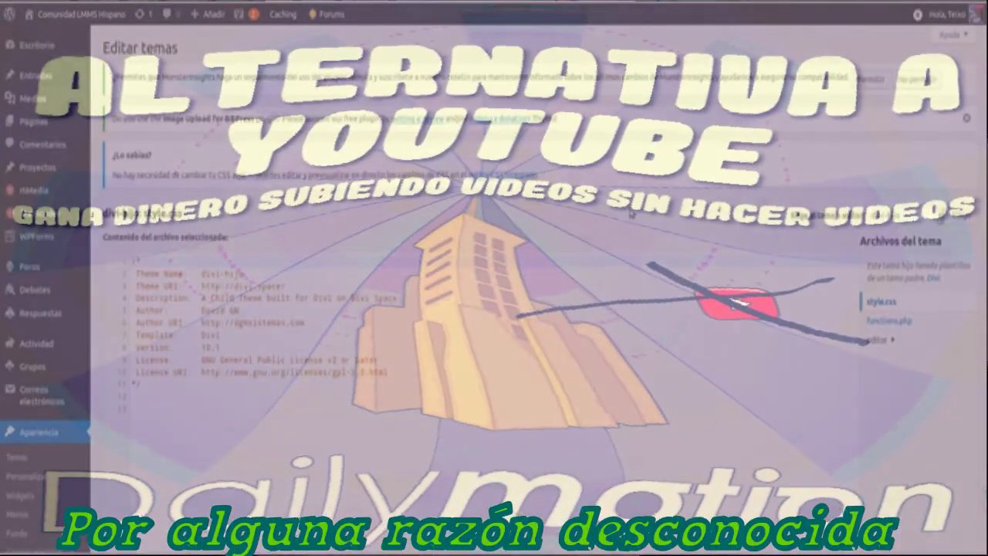